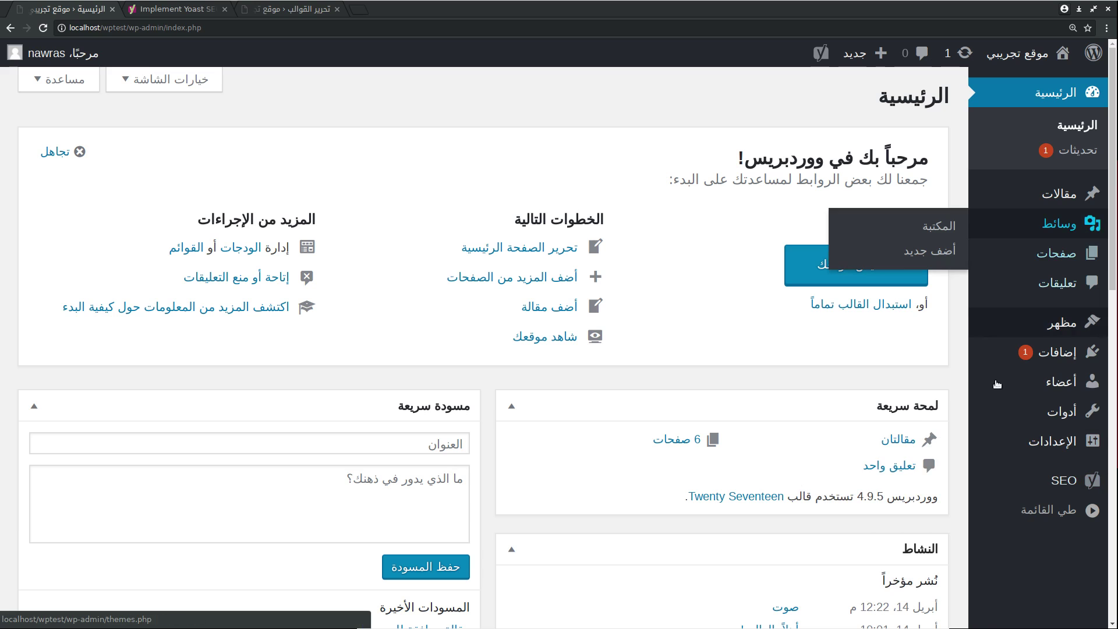
# Step: Open the Breadcrumbs settings in Yoast SEO's Search Appearance section
pyautogui.click(892, 487)
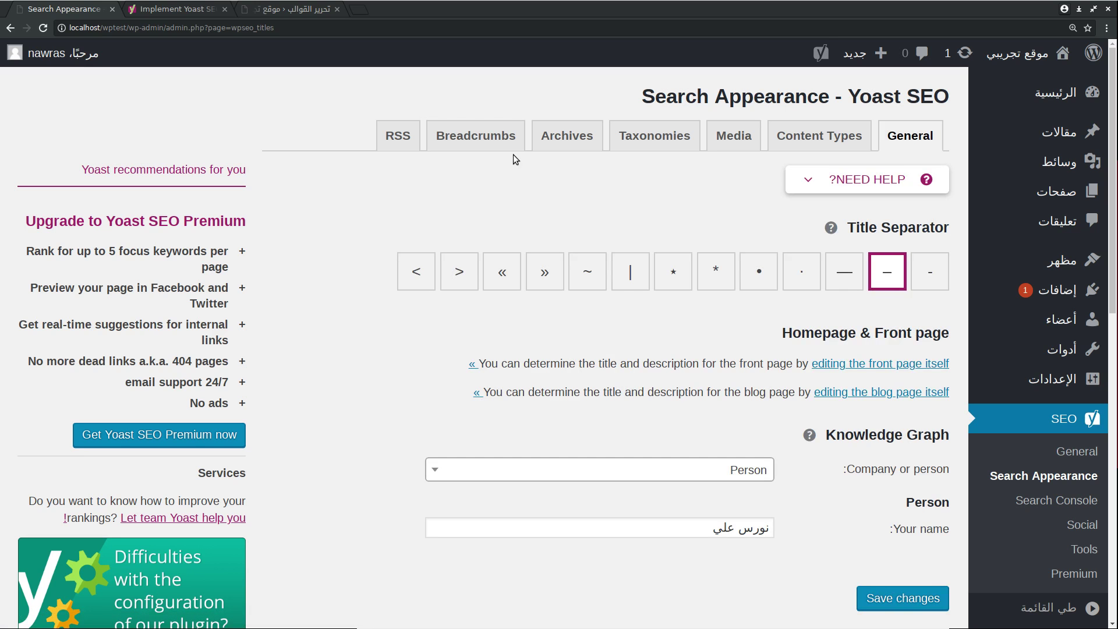
pyautogui.click(456, 133)
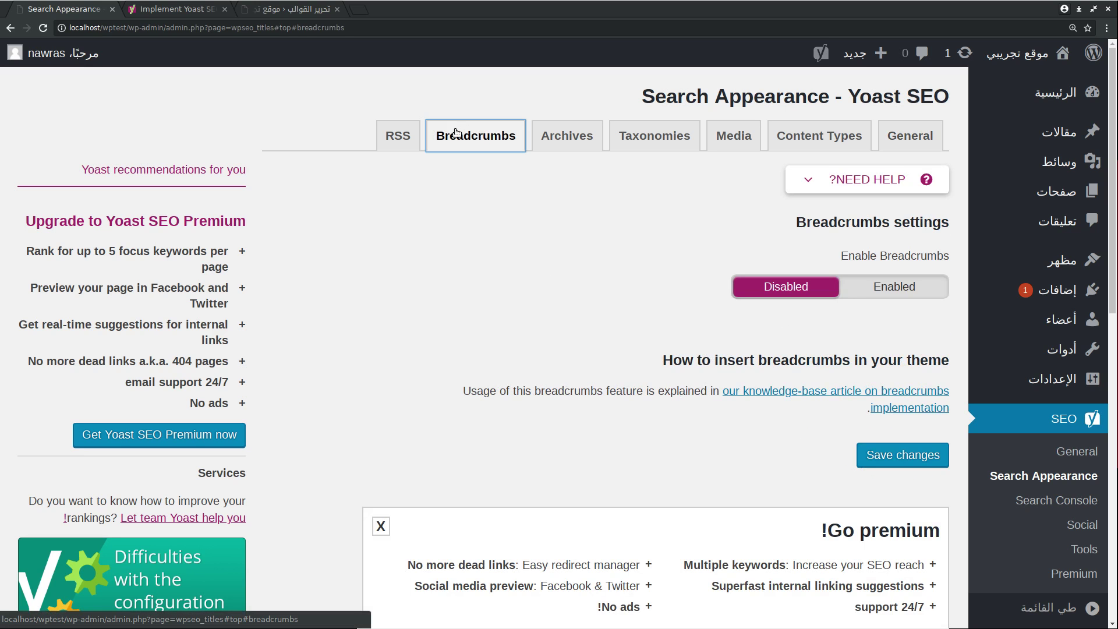
pyautogui.hotkey('ctrl', '+')
pyautogui.hotkey('ctrl', '+')
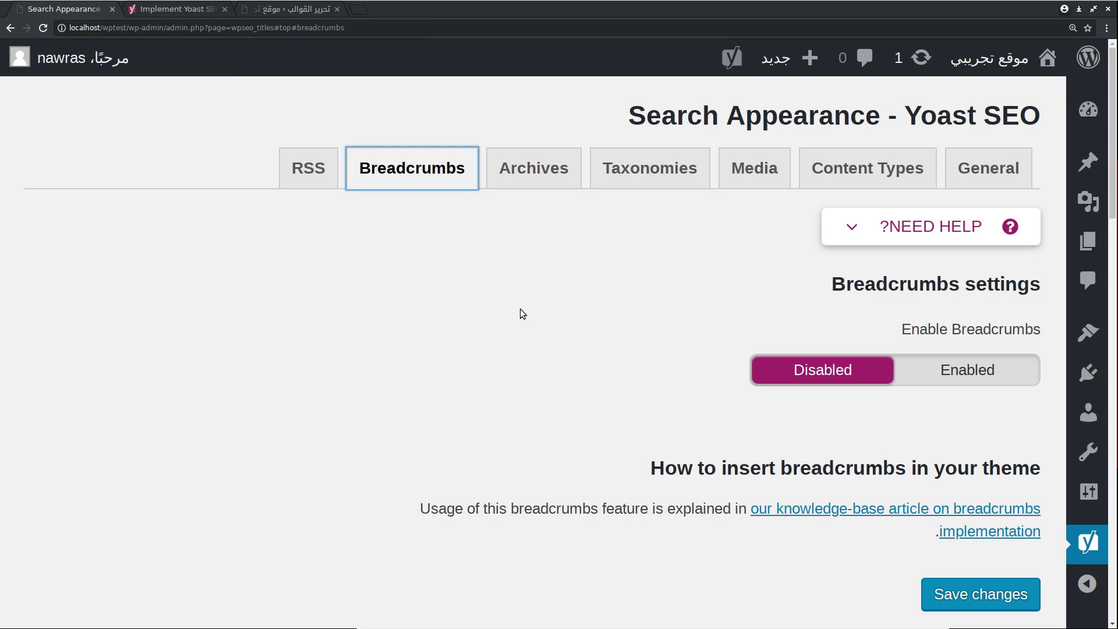
pyautogui.hotkey('ctrl', '+')
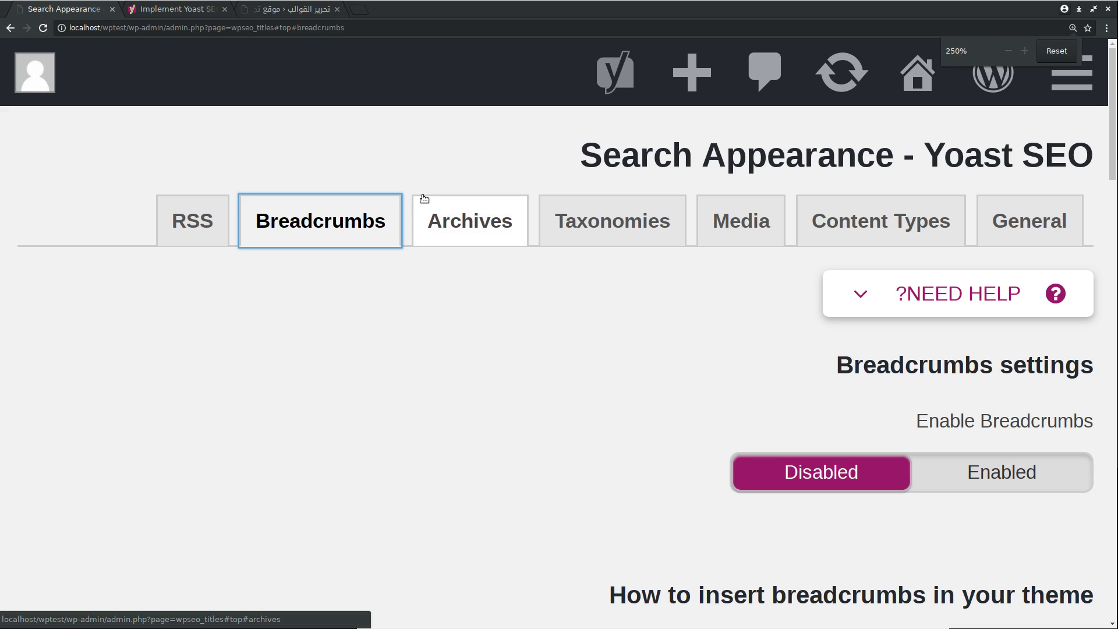
pyautogui.rightClick(284, 348)
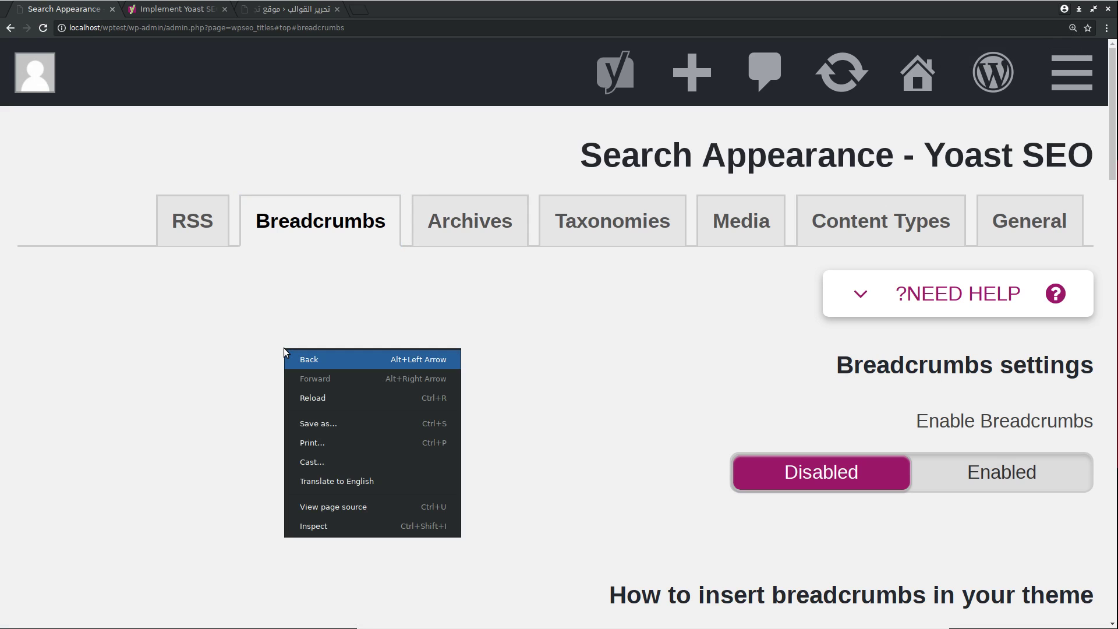
pyautogui.click(190, 275)
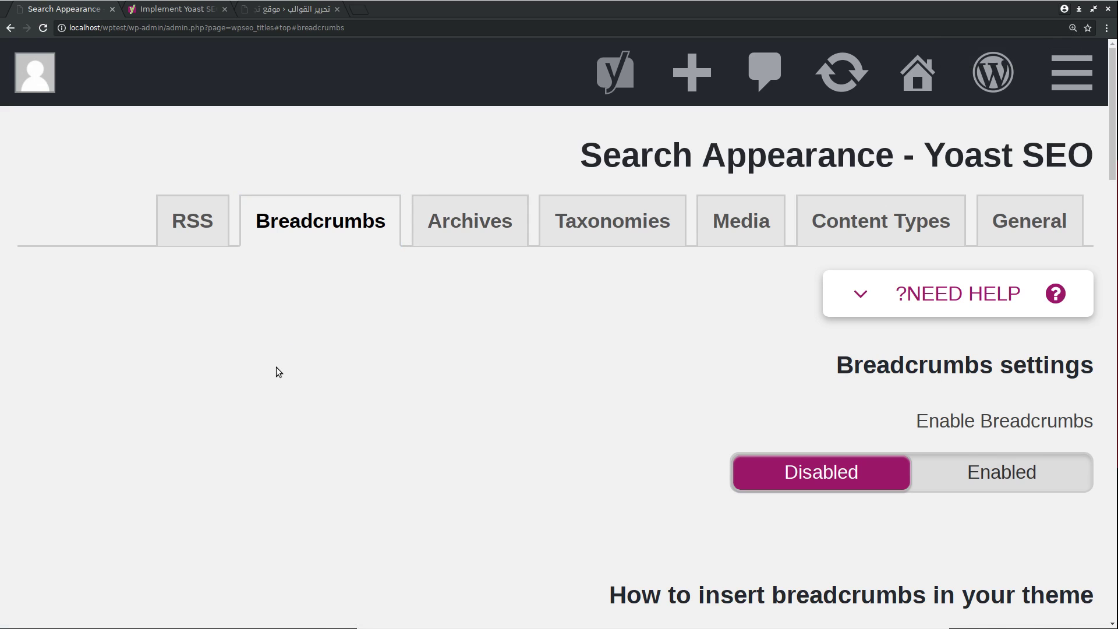
pyautogui.scroll(-5, 276, 366)
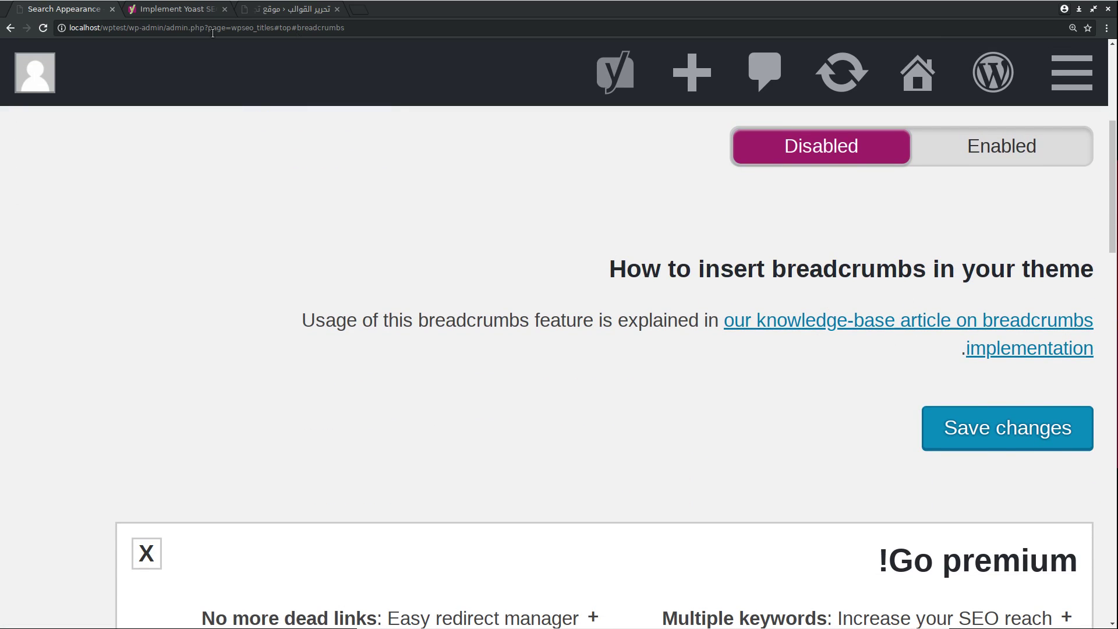
# Step: Copy the complete yoast_breadcrumb PHP snippet from the open "Implement Yoast SEO breadcrumbs" article
pyautogui.click(193, 10)
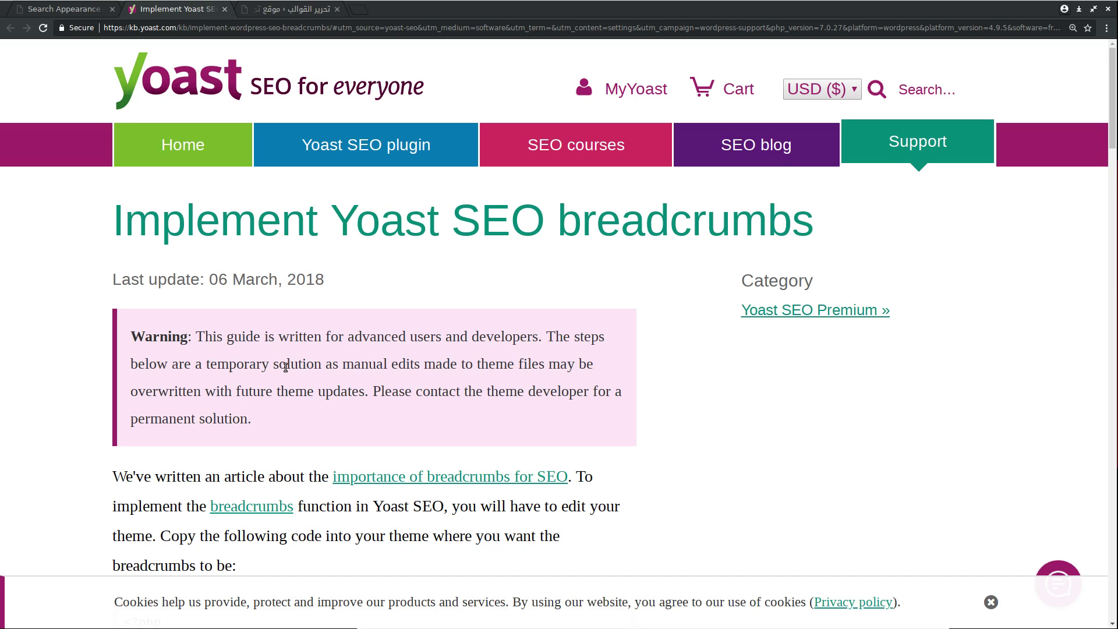
pyautogui.scroll(-6, 286, 367)
pyautogui.hotkey('ctrl', '+')
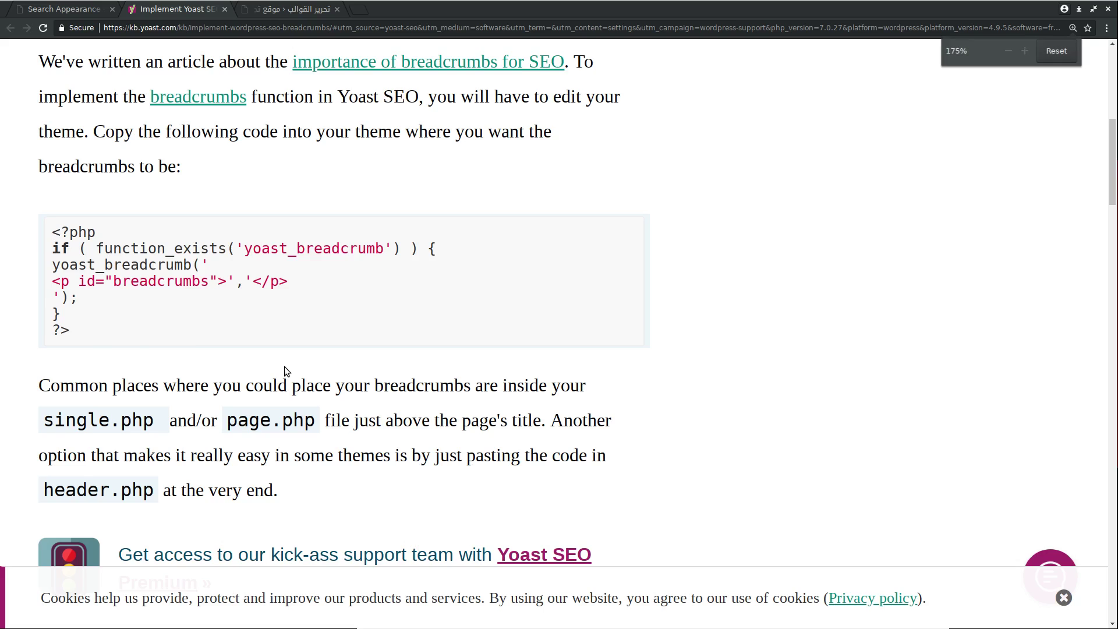
pyautogui.hotkey('ctrl', '+')
pyautogui.hotkey('ctrl', '+')
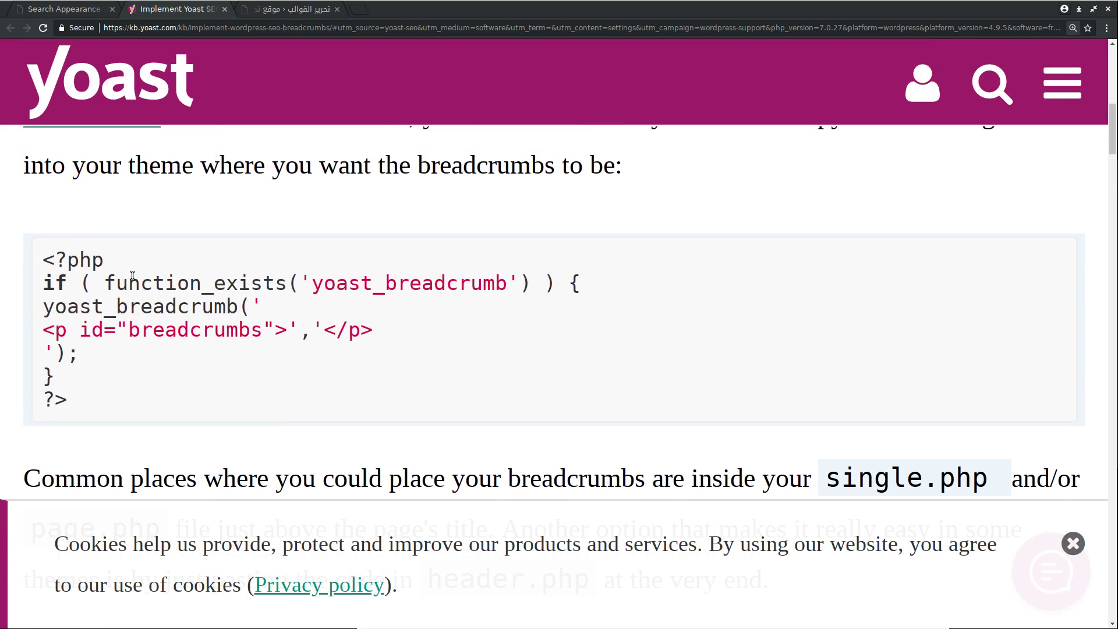
pyautogui.moveTo(38, 259); pyautogui.dragTo(98, 411)
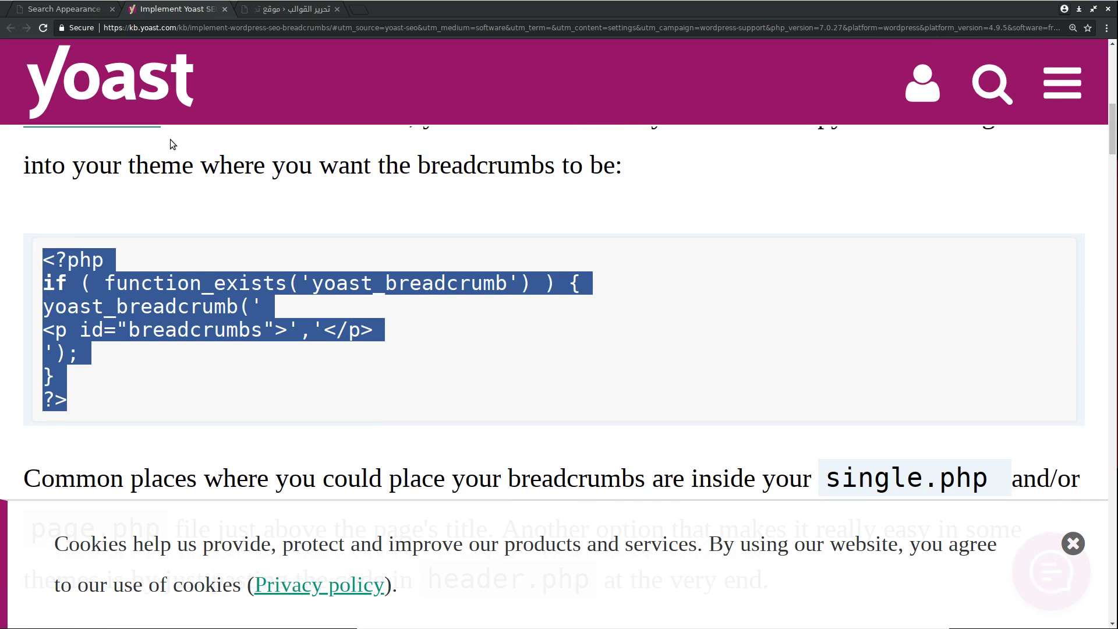
# Step: Open the Twenty Seventeen theme's header.php file in the WordPress theme editor
pyautogui.click(84, 9)
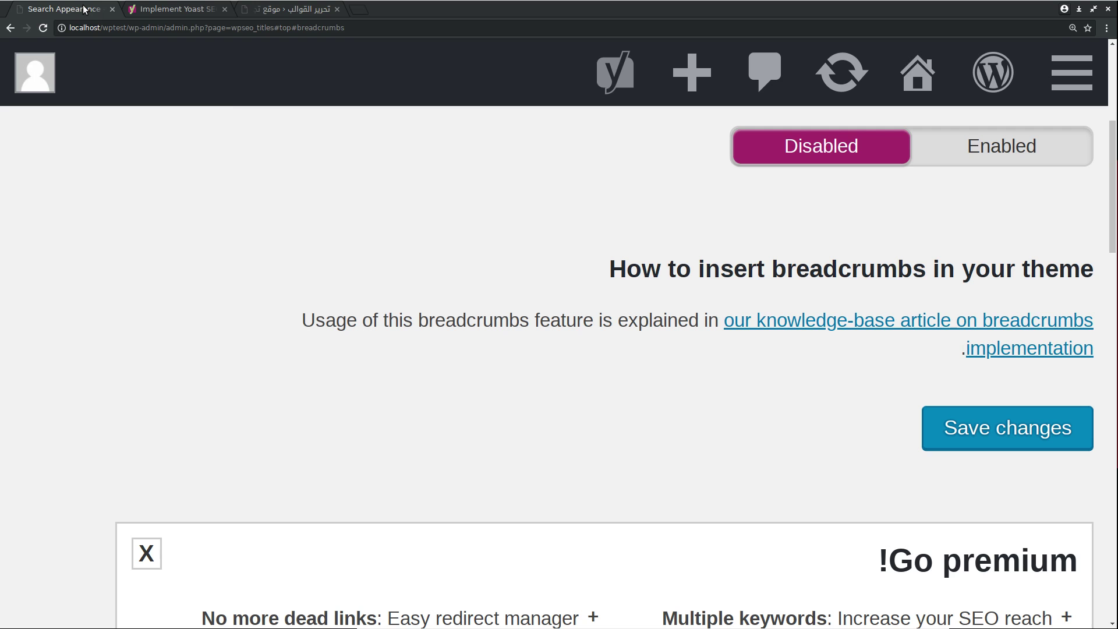
pyautogui.click(257, 9)
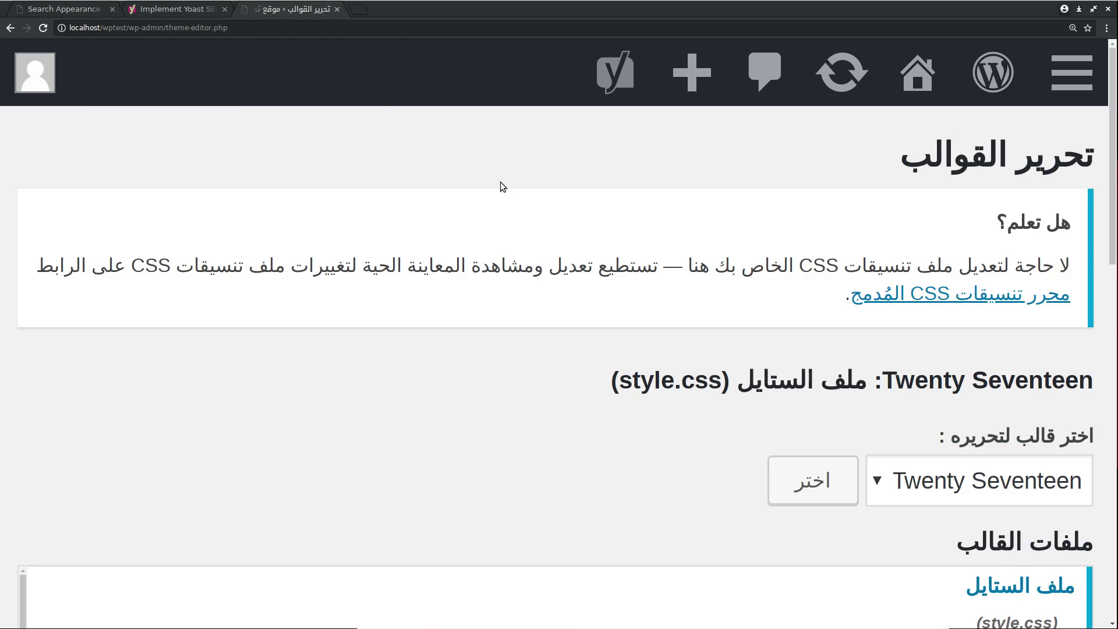
pyautogui.hotkey('ctrl', '-')
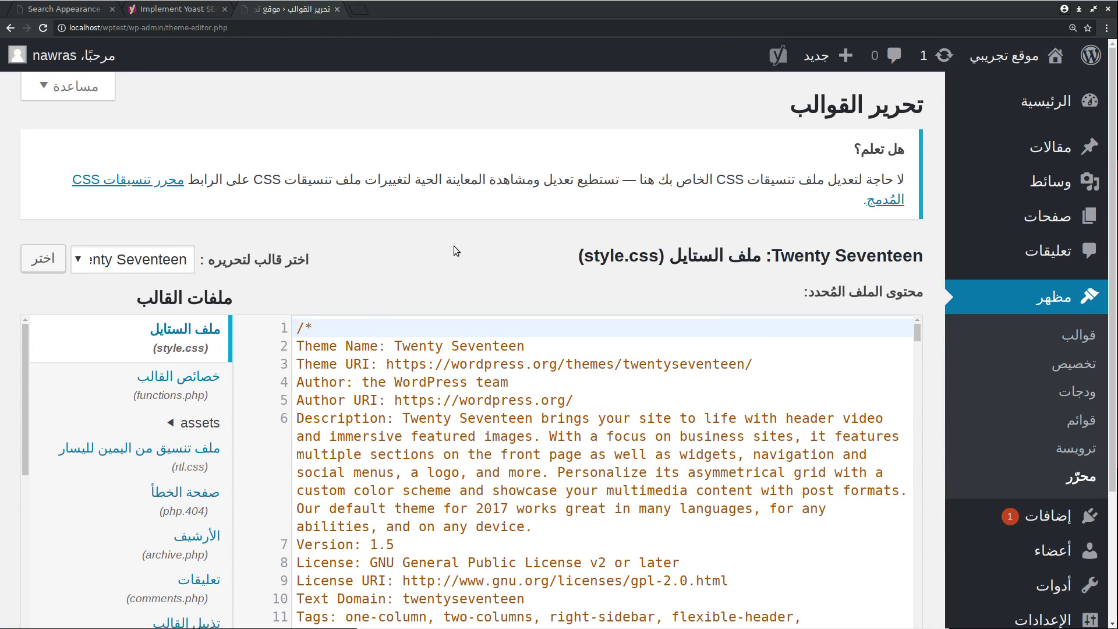
pyautogui.hotkey('ctrl', '+')
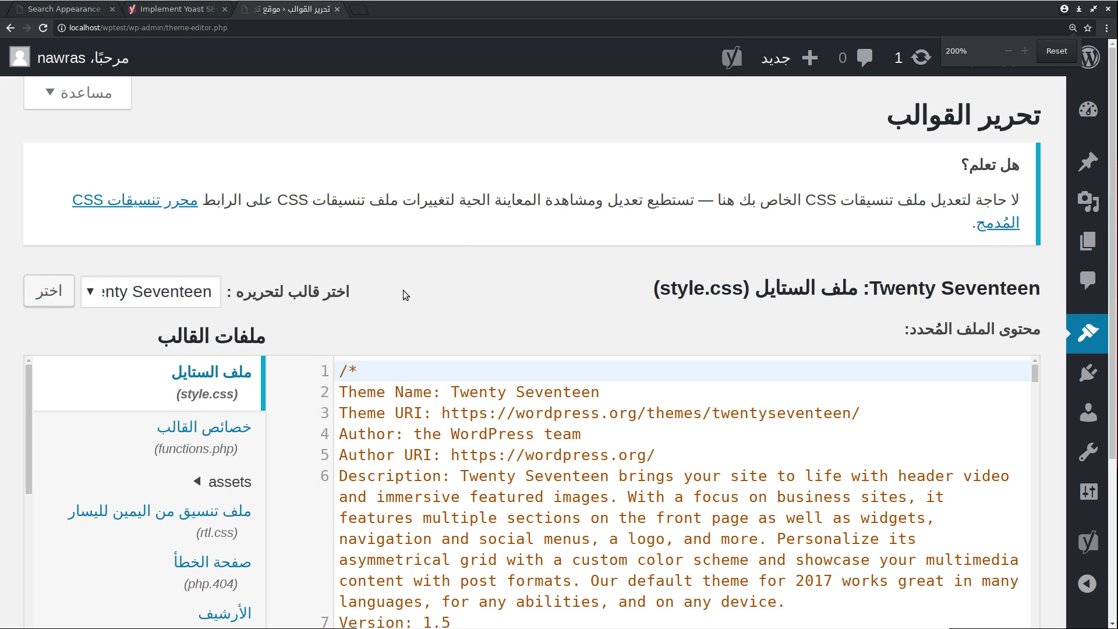
pyautogui.scroll(-4, 403, 289)
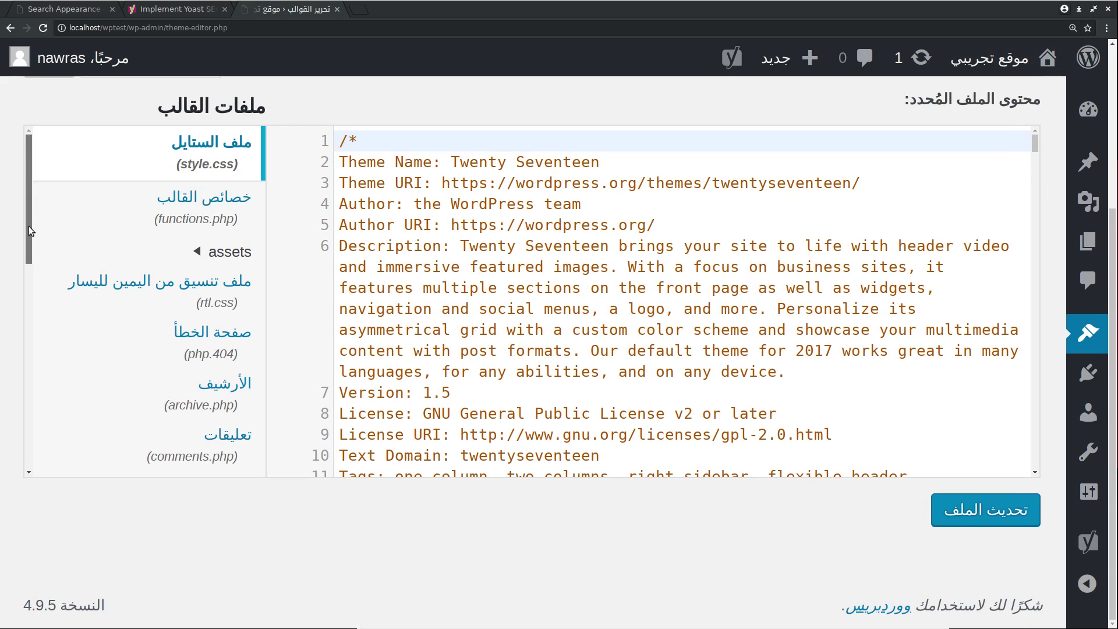
pyautogui.moveTo(29, 226); pyautogui.dragTo(13, 356)
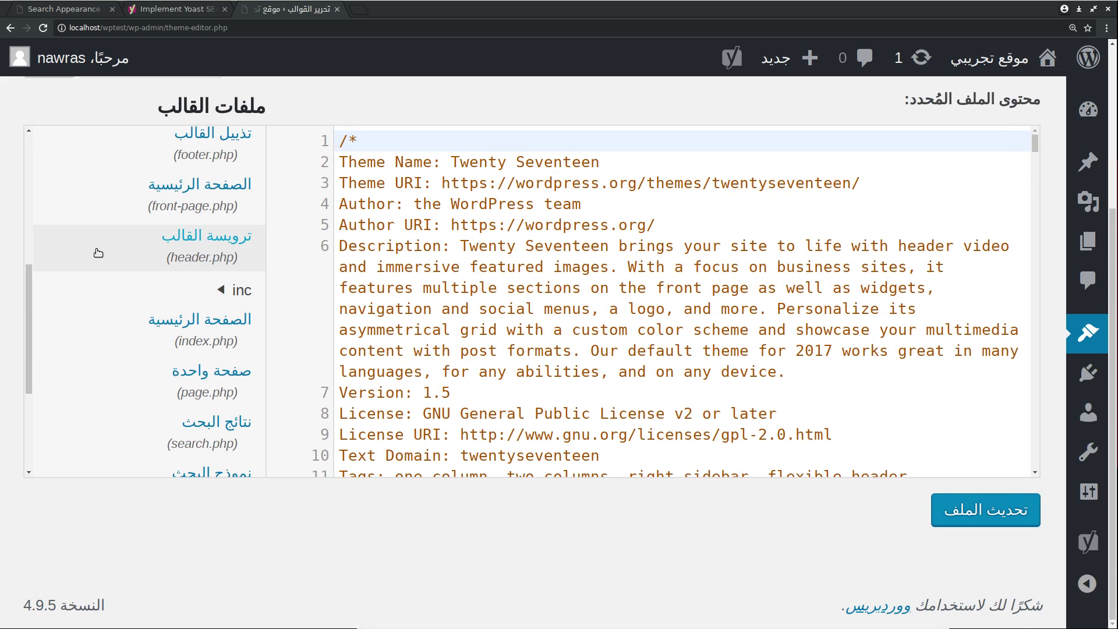
pyautogui.hotkey('ctrl', '+')
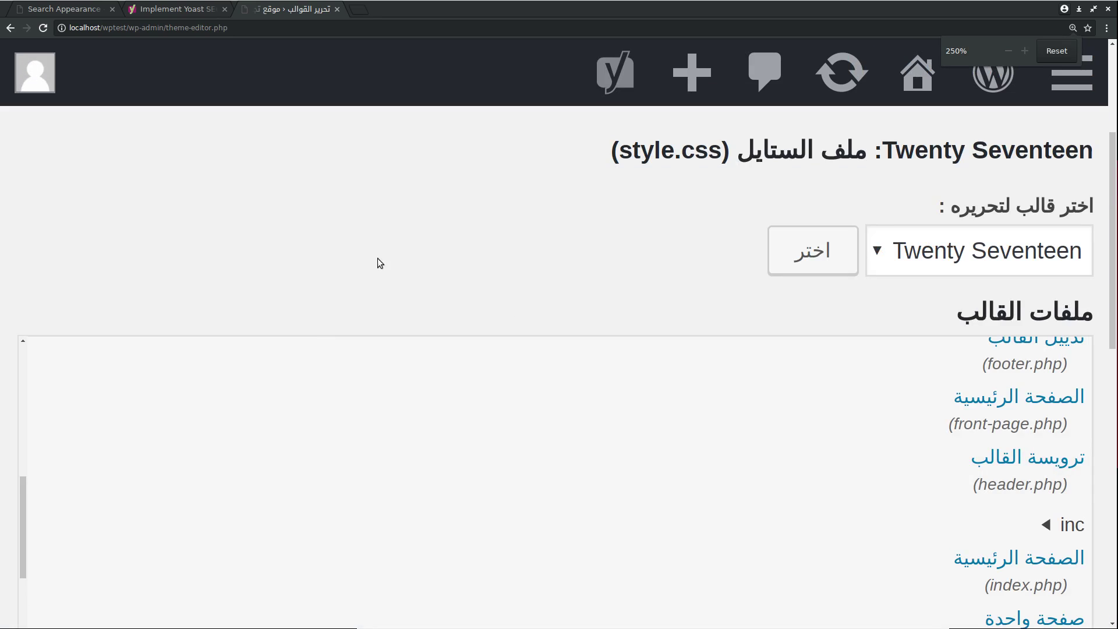
pyautogui.click(946, 468)
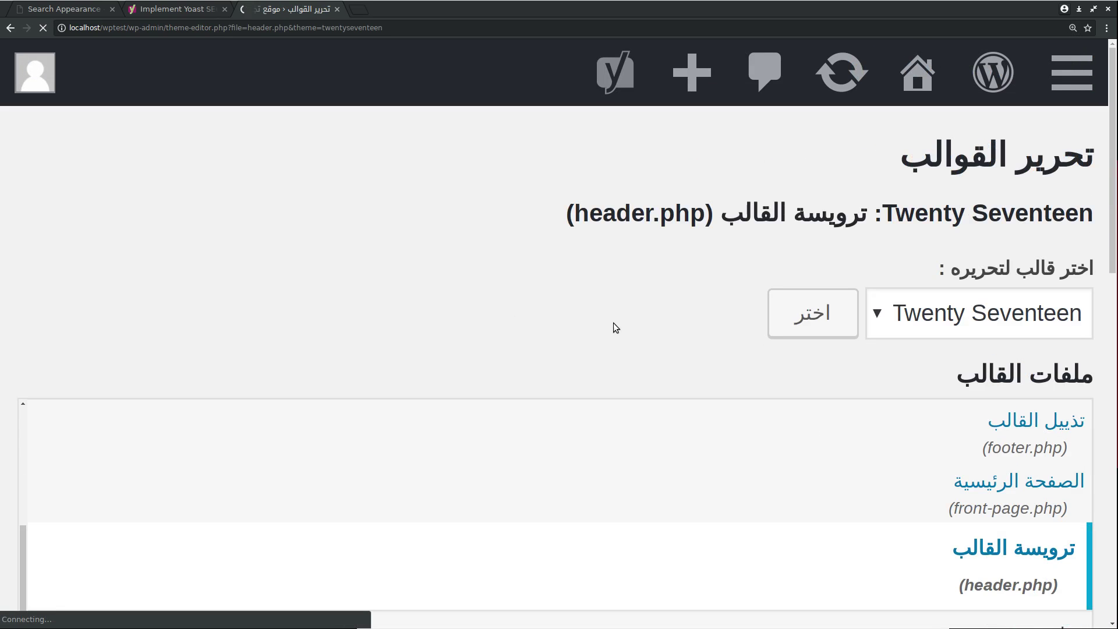
# Step: Paste the copied yoast_breadcrumb PHP code at the very end of header.php and update the file
pyautogui.hotkey('ctrl', '-')
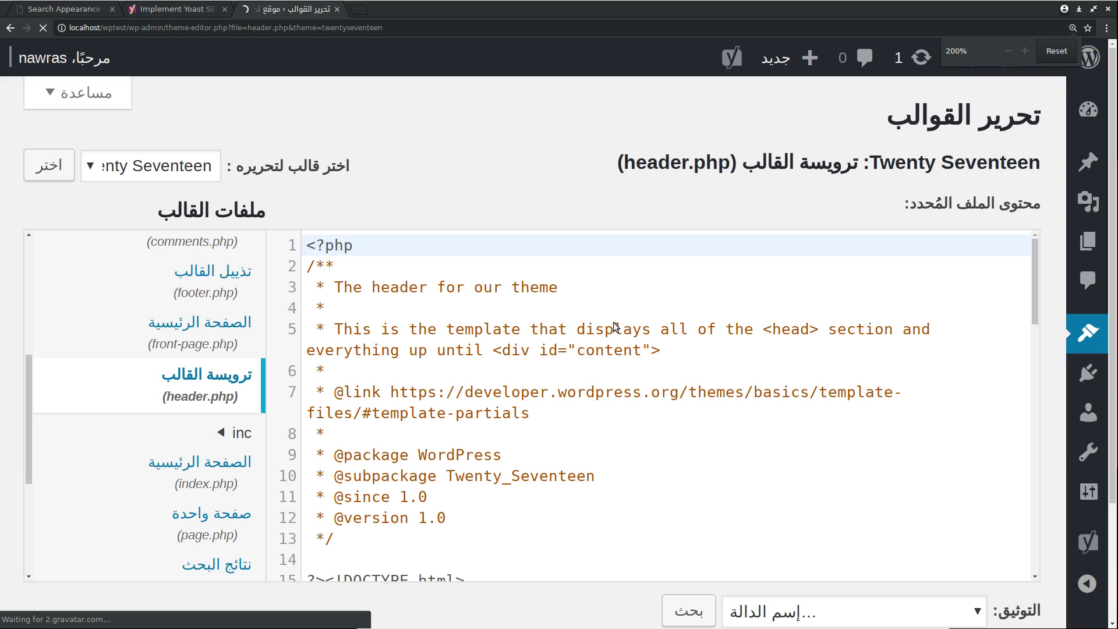
pyautogui.moveTo(1028, 291); pyautogui.dragTo(1020, 390)
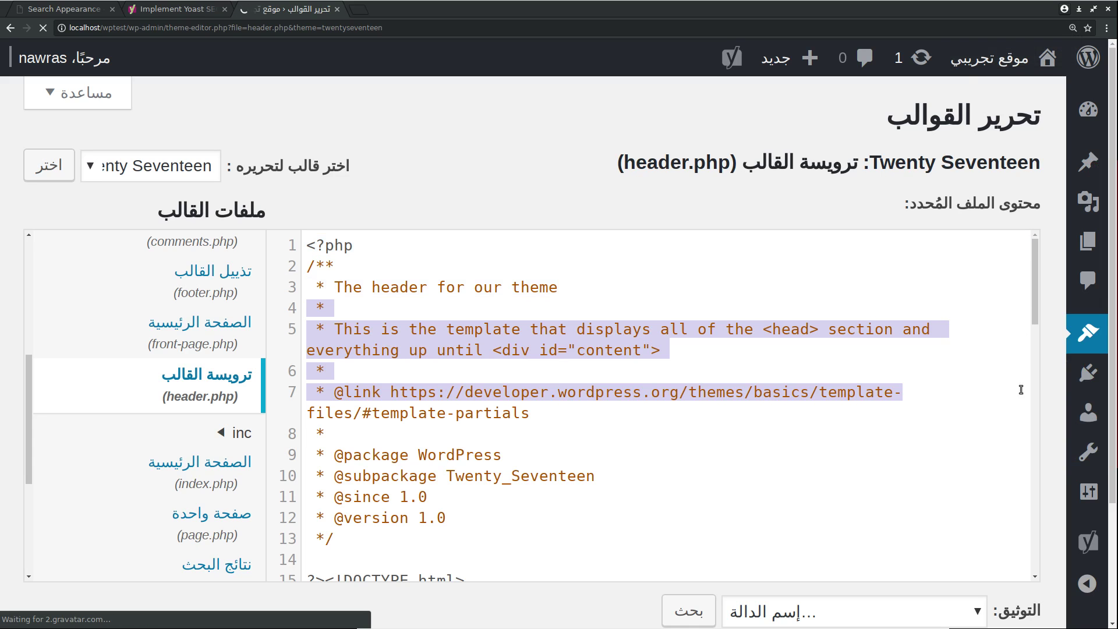
pyautogui.moveTo(1036, 299); pyautogui.dragTo(1035, 553)
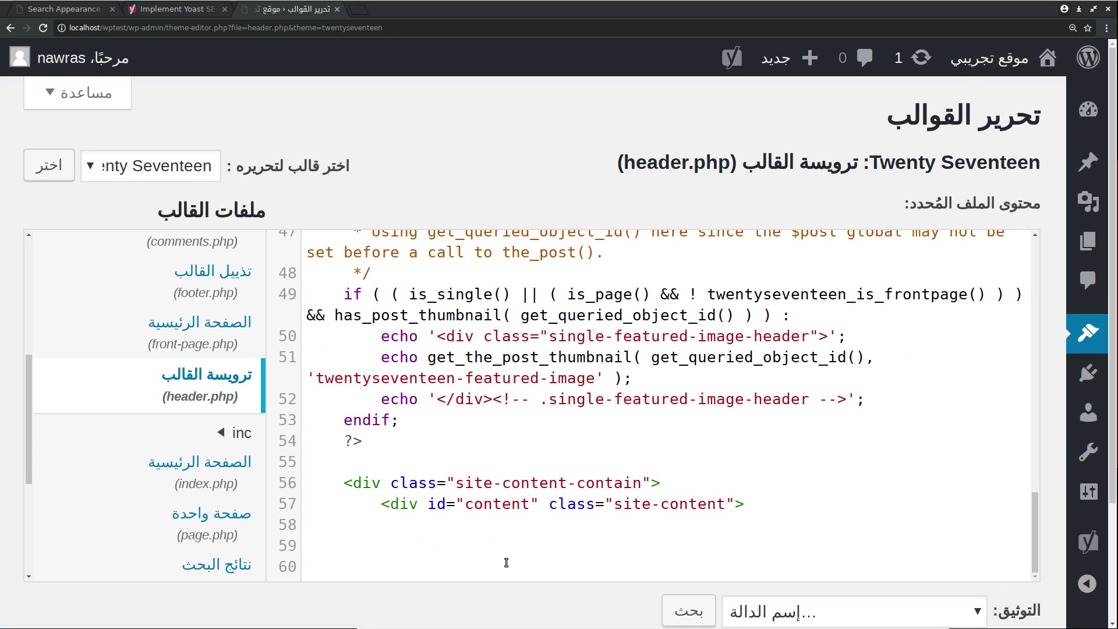
pyautogui.click(379, 550)
pyautogui.write('<?php if ( function_exists(\'yoast_breadcrumb\') ) { yoast_breadcrumb(\' <p id="breadcrumbs">\',\'</p> \'); } ?>')
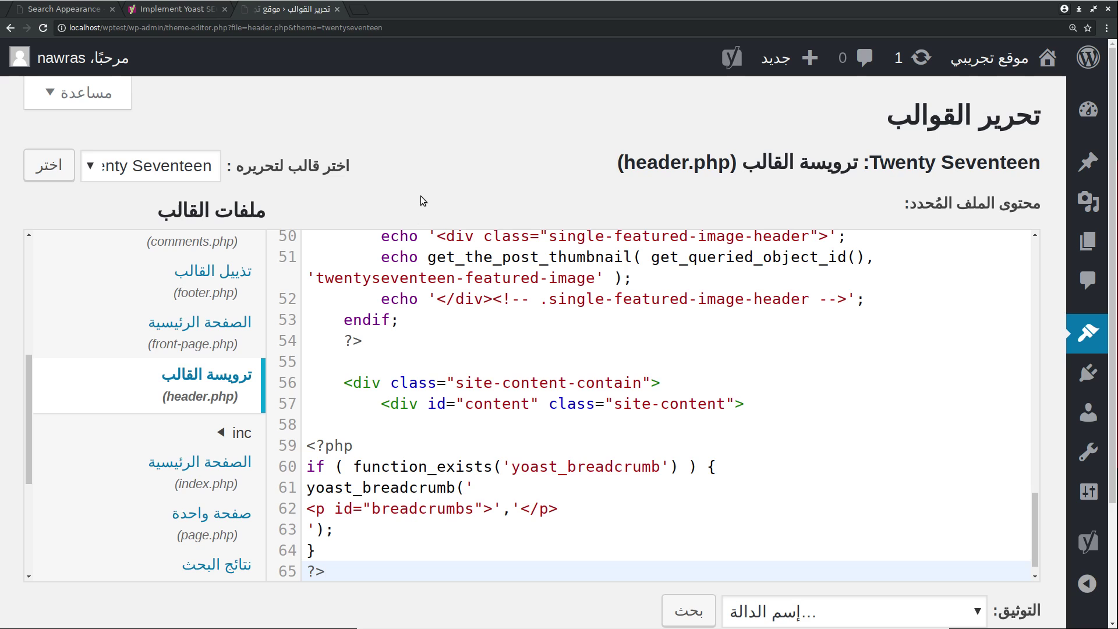
pyautogui.scroll(-3, 421, 196)
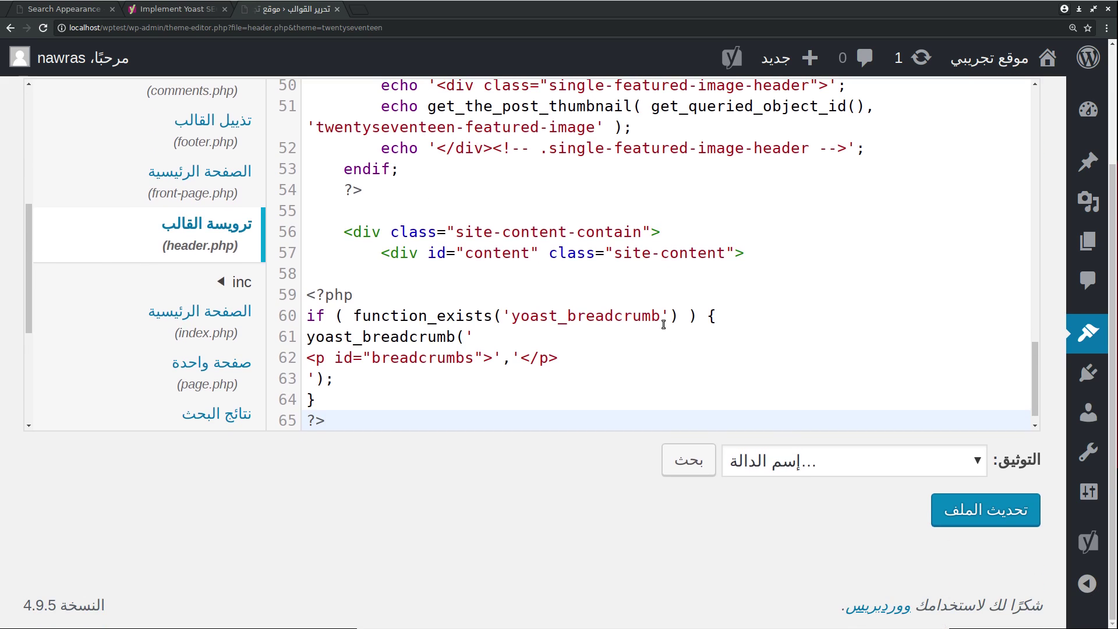
pyautogui.click(966, 512)
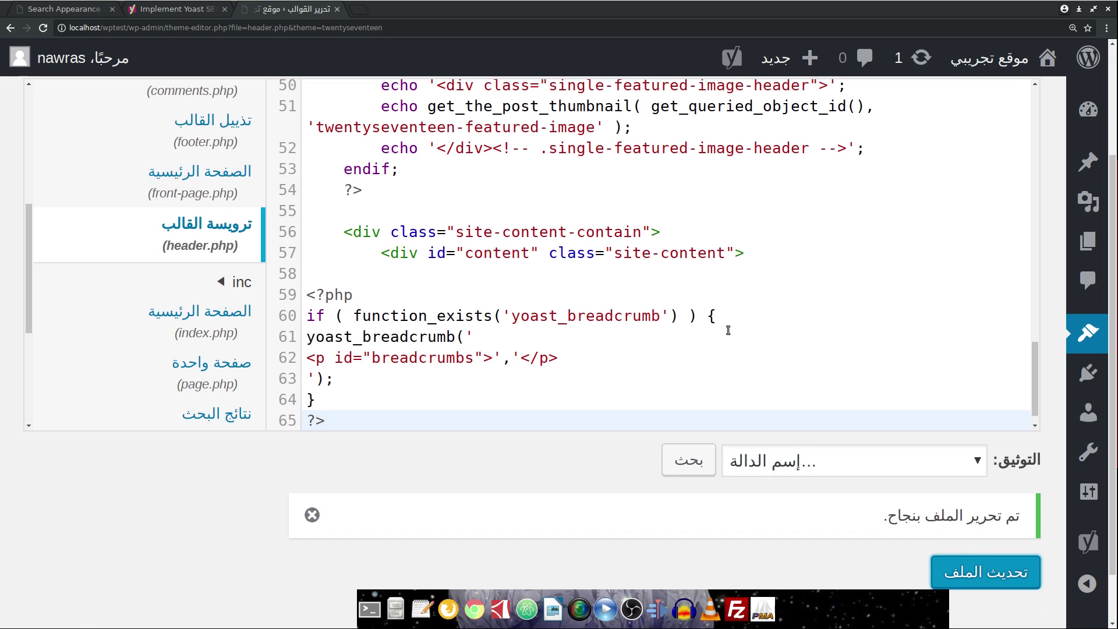
# Step: Enable breadcrumbs in Yoast SEO's Search Appearance settings and save the changes
pyautogui.click(61, 9)
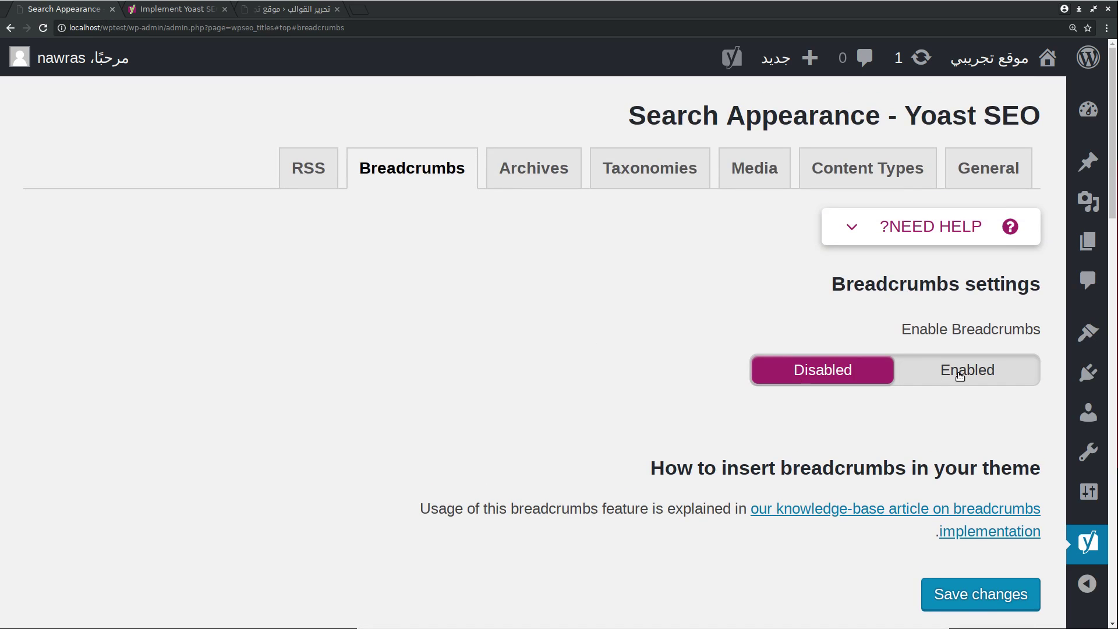
pyautogui.click(960, 373)
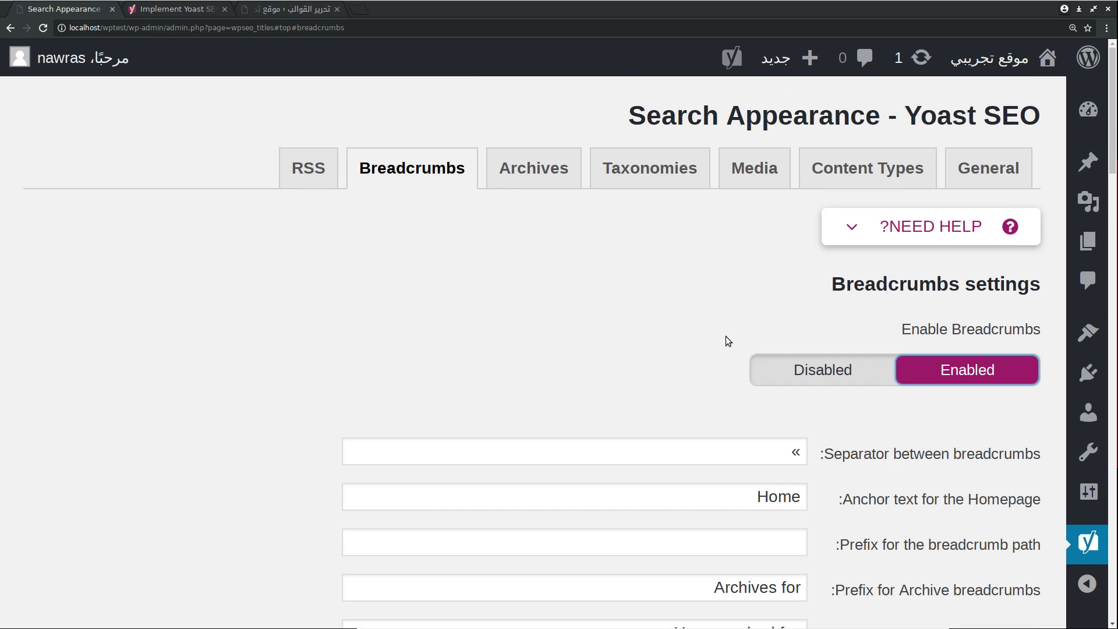
pyautogui.scroll(-1, 726, 340)
pyautogui.scroll(-5, 726, 340)
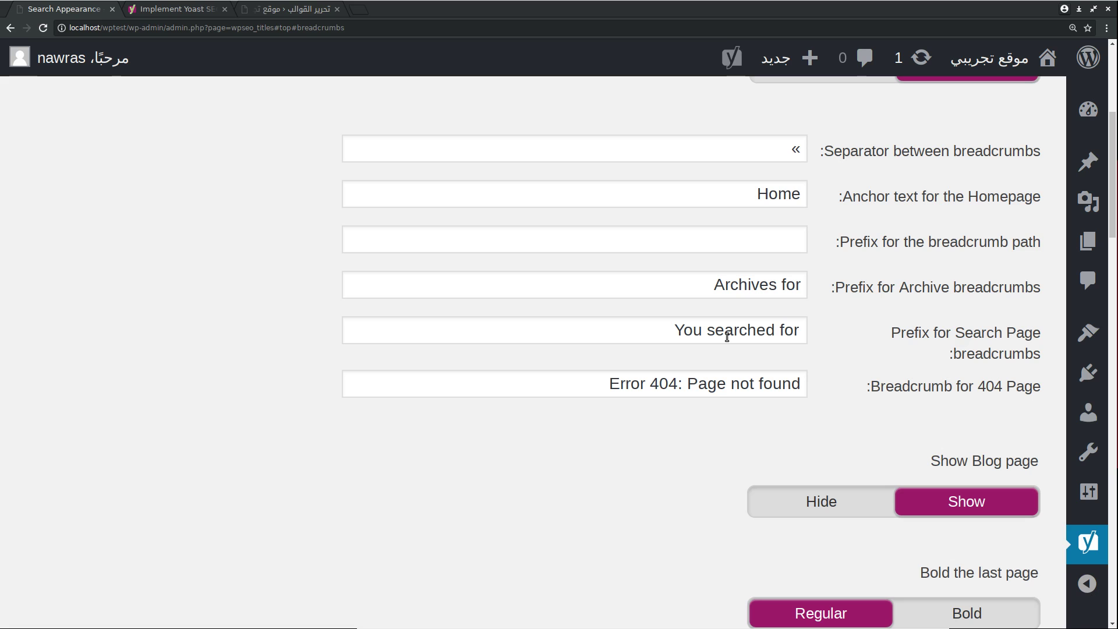
pyautogui.scroll(5, 727, 337)
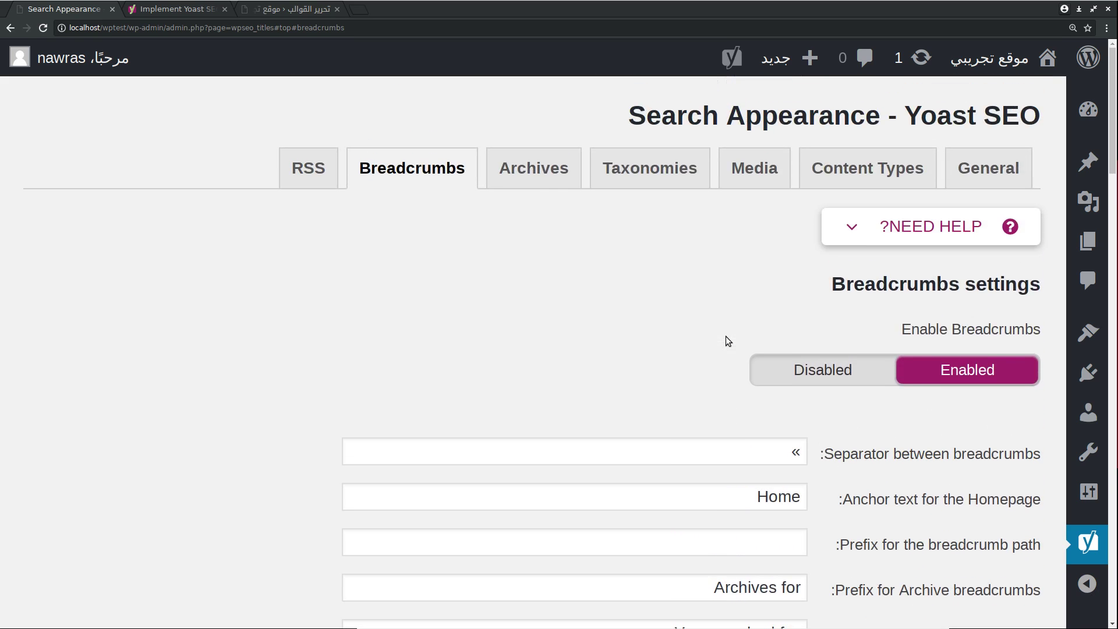
pyautogui.scroll(-4, 727, 341)
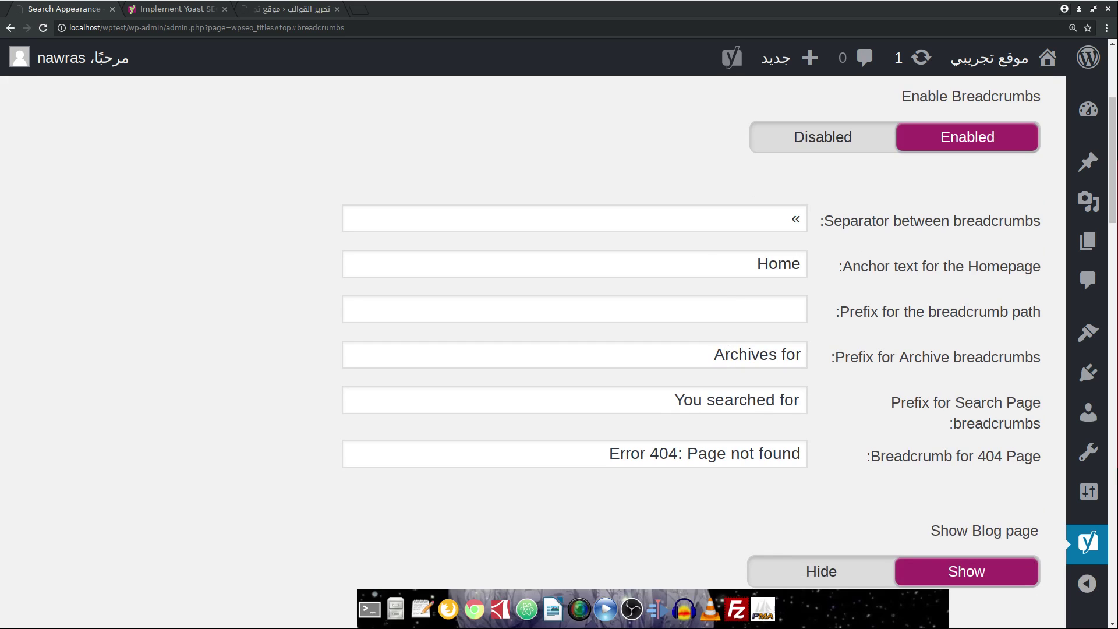
pyautogui.scroll(-5, 728, 350)
pyautogui.scroll(-9, 570, 351)
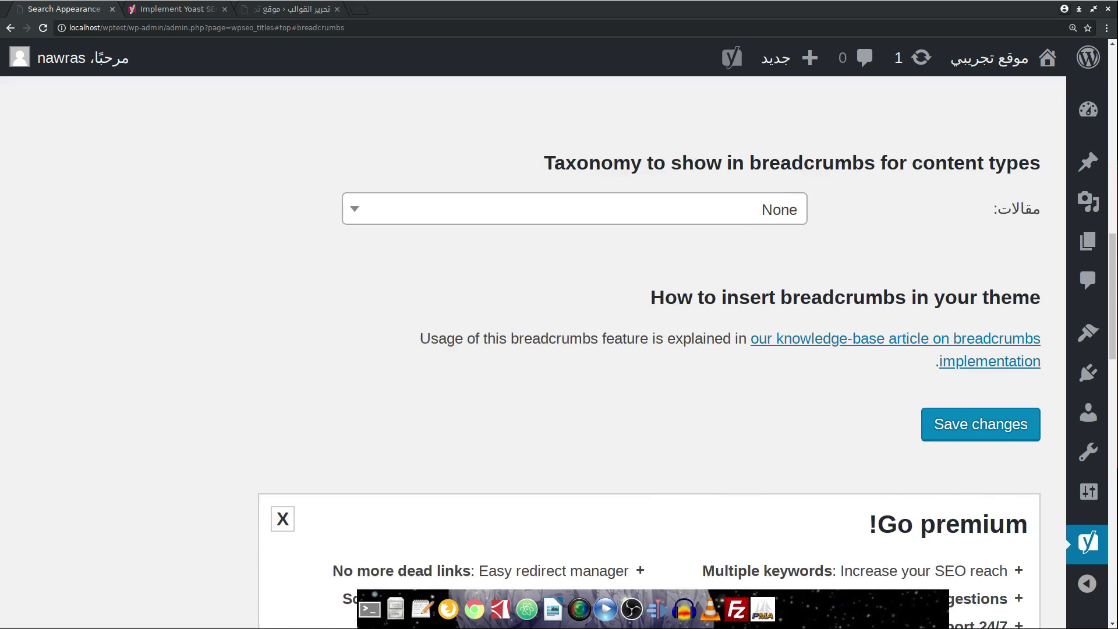
pyautogui.click(957, 224)
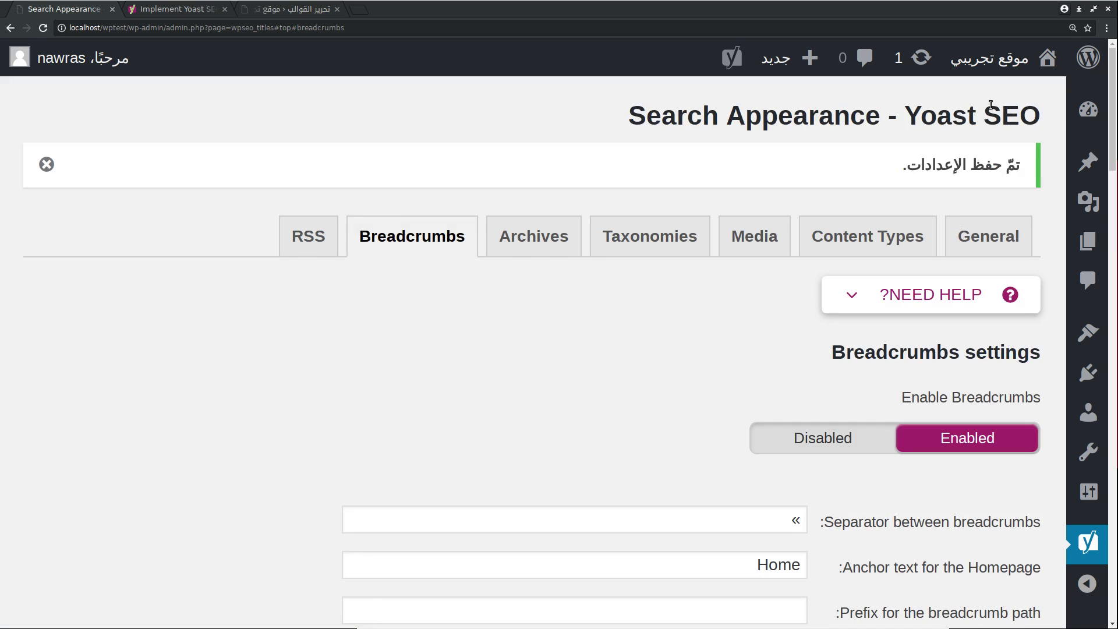
# Step: Open the test site's front end in a new browser tab
pyautogui.moveTo(996, 66)
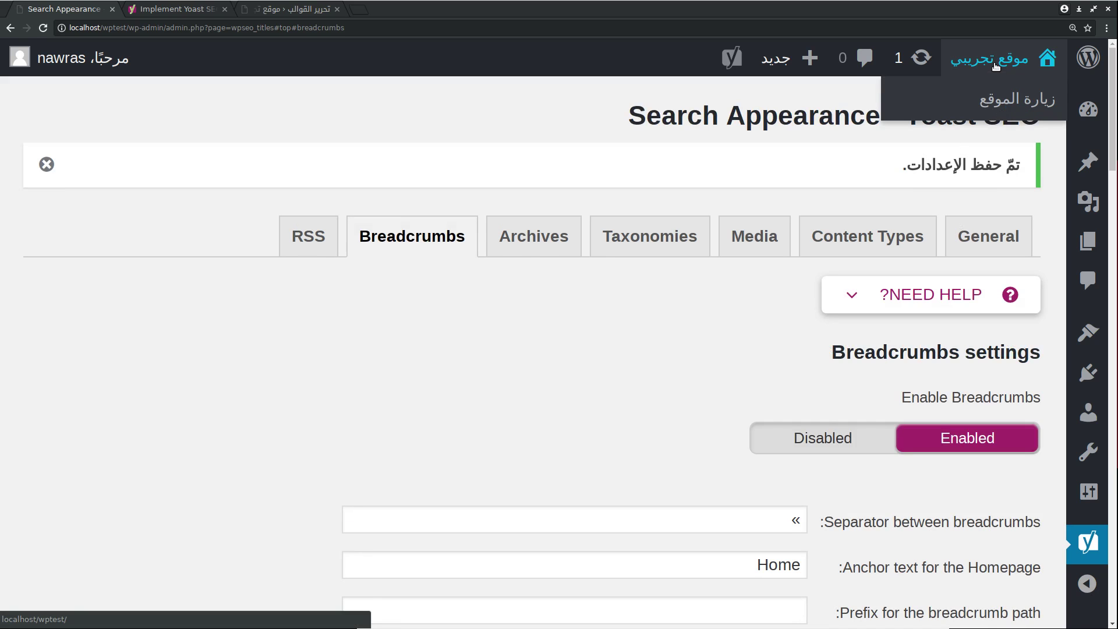
pyautogui.rightClick(1004, 97)
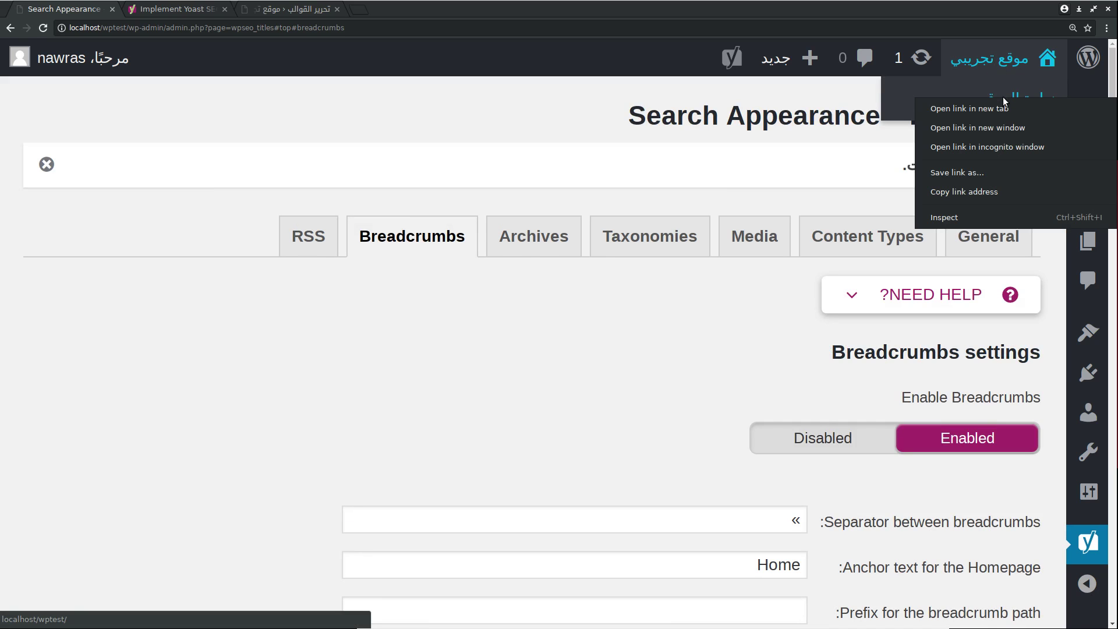
pyautogui.click(1003, 109)
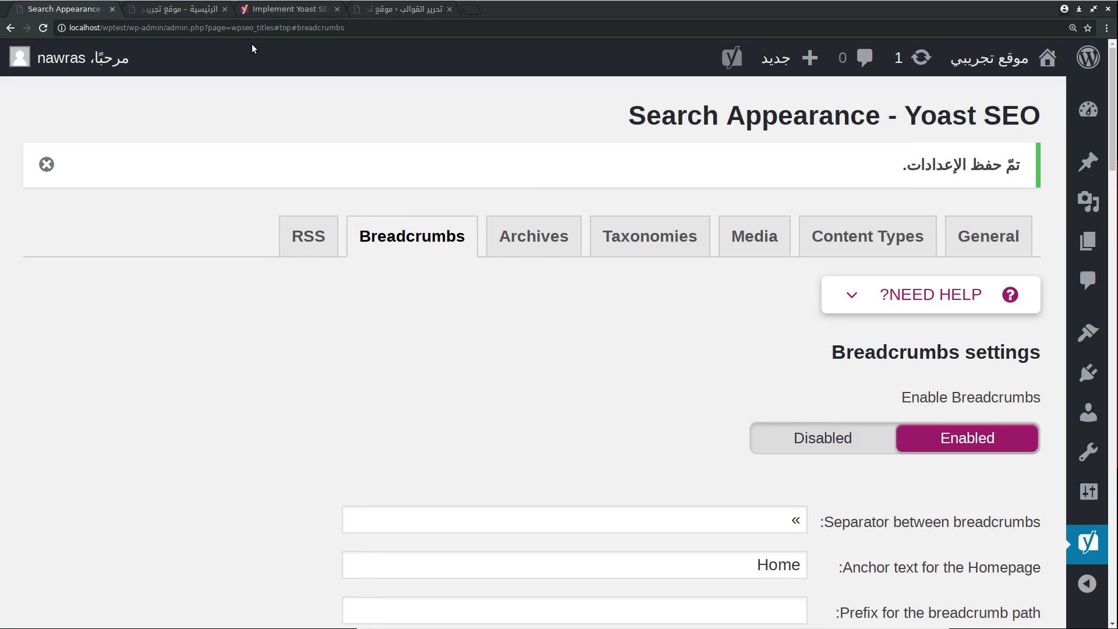
# Step: Check the breadcrumb shown below the navigation on the test site's home page
pyautogui.click(203, 9)
pyautogui.scroll(-5, 385, 280)
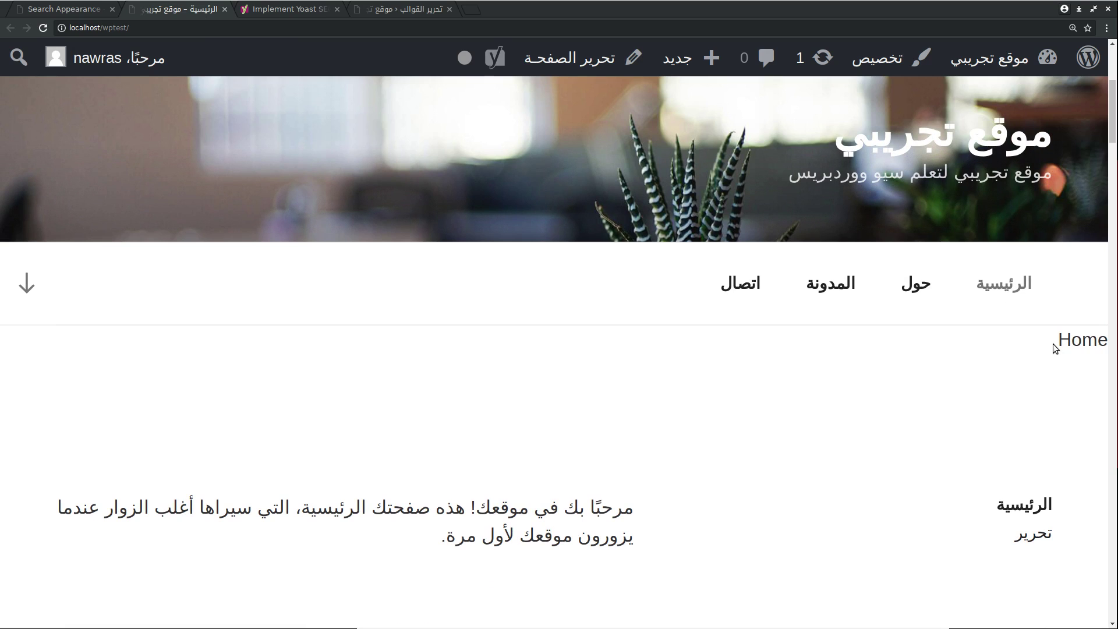
pyautogui.moveTo(1053, 343); pyautogui.dragTo(1109, 343)
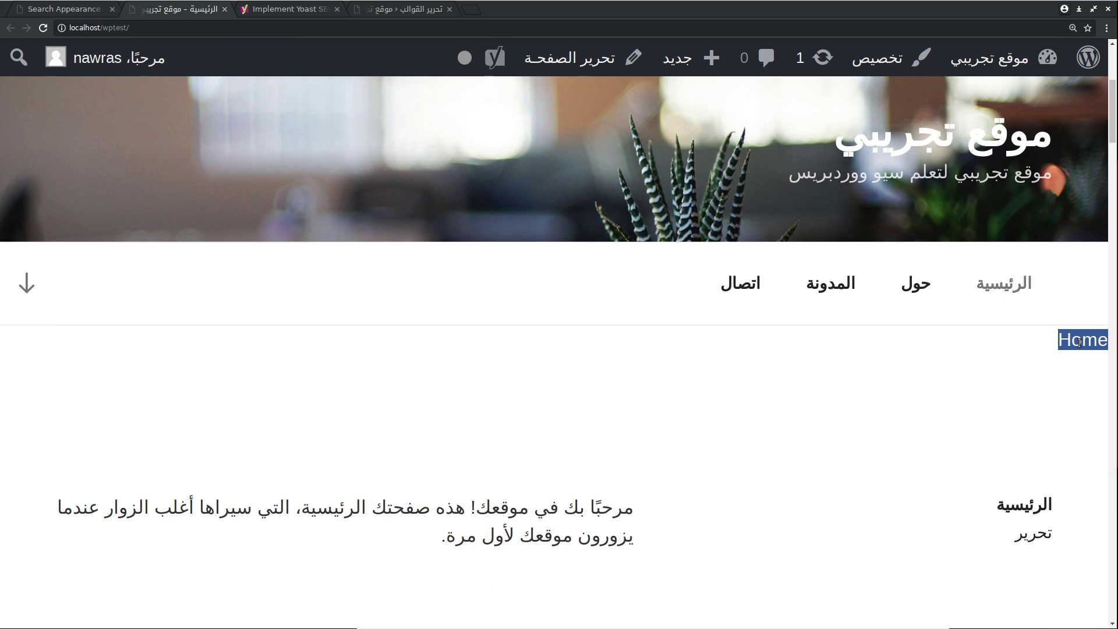
# Step: Open the blog page (المدونة) and inspect its breadcrumb trail up close
pyautogui.click(823, 289)
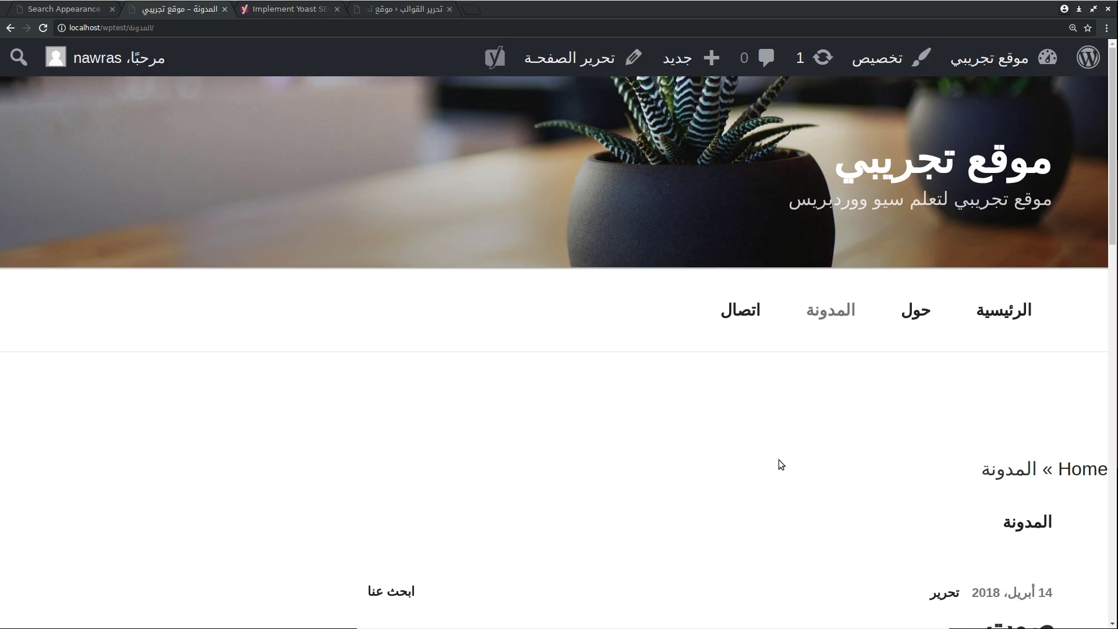
pyautogui.scroll(-1, 778, 460)
pyautogui.scroll(-2, 781, 464)
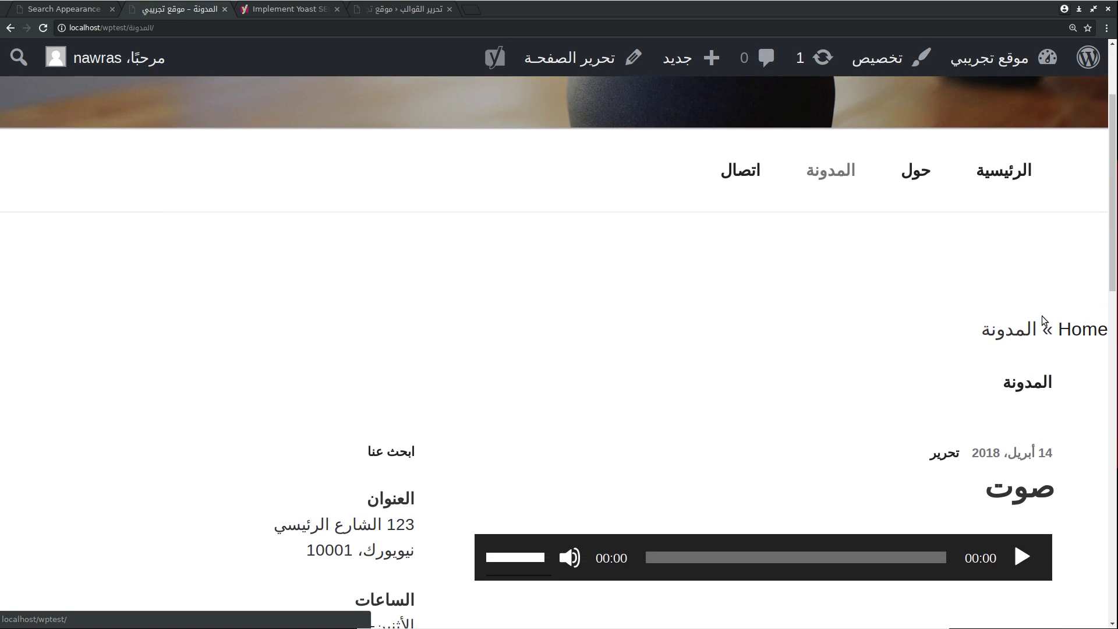
pyautogui.scroll(3, 1032, 329)
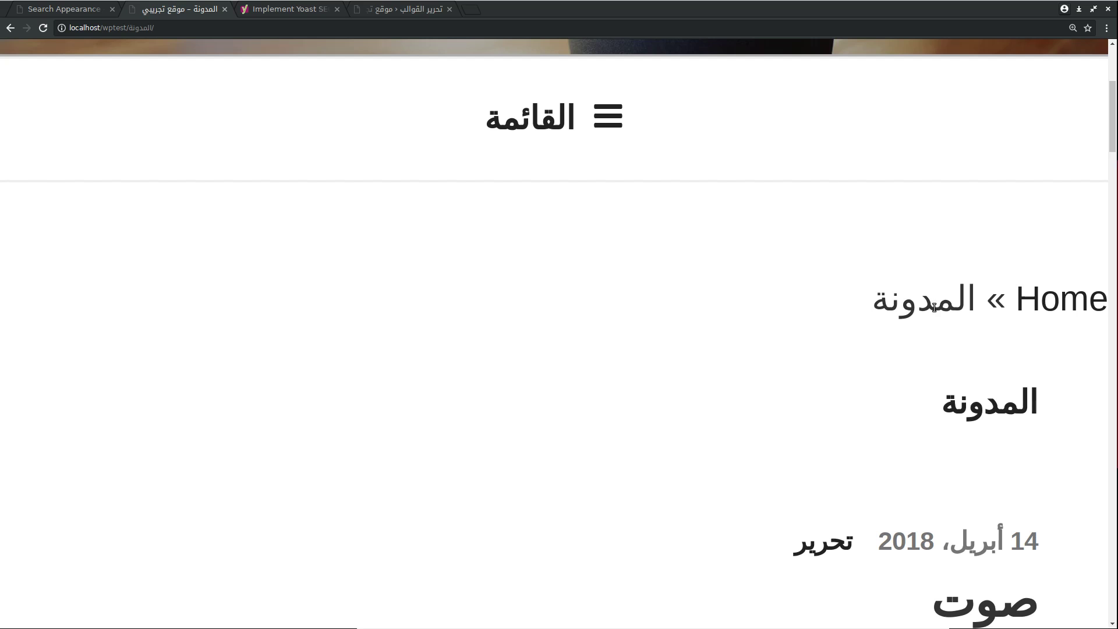
pyautogui.scroll(-2, 911, 434)
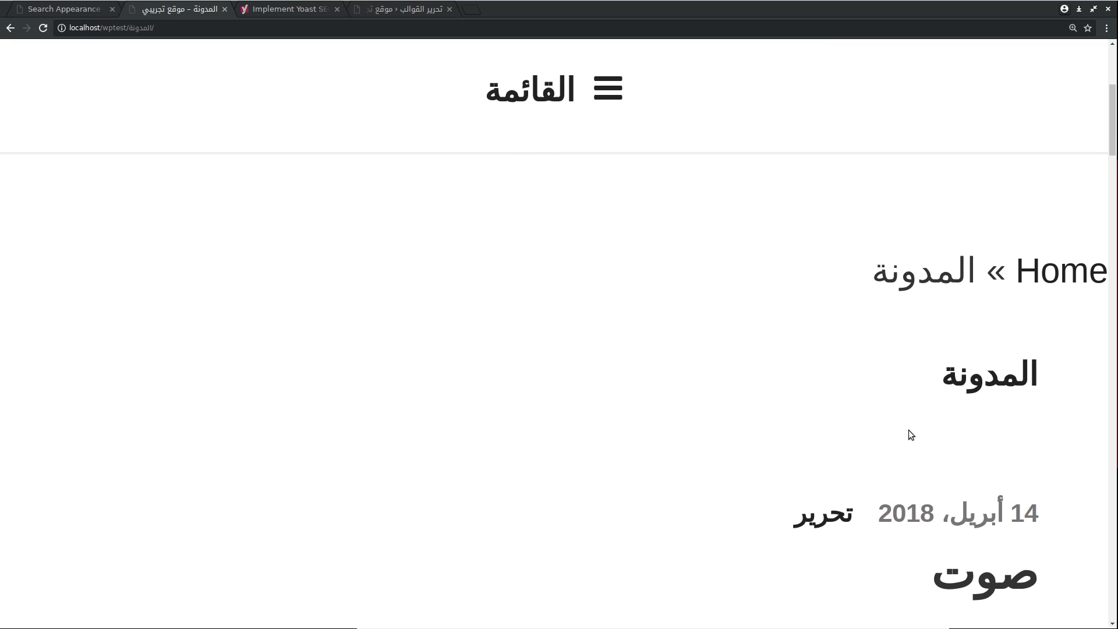
# Step: Open the blog post صوت, examine its breadcrumb trail and return to the blog page through the المدونة breadcrumb link
pyautogui.click(982, 524)
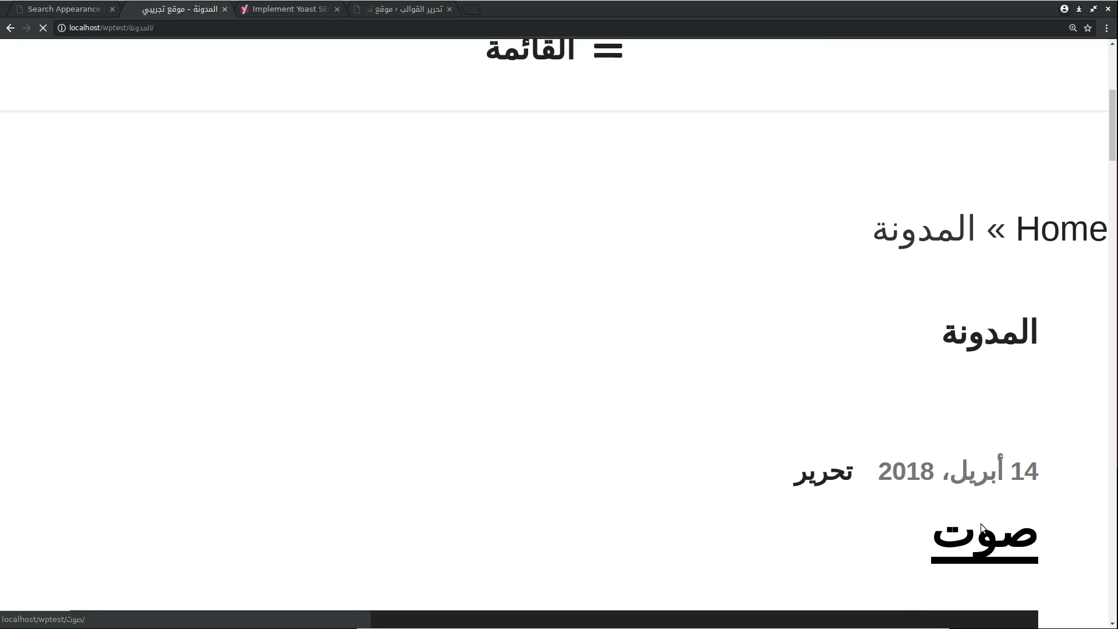
pyautogui.scroll(-5, 872, 496)
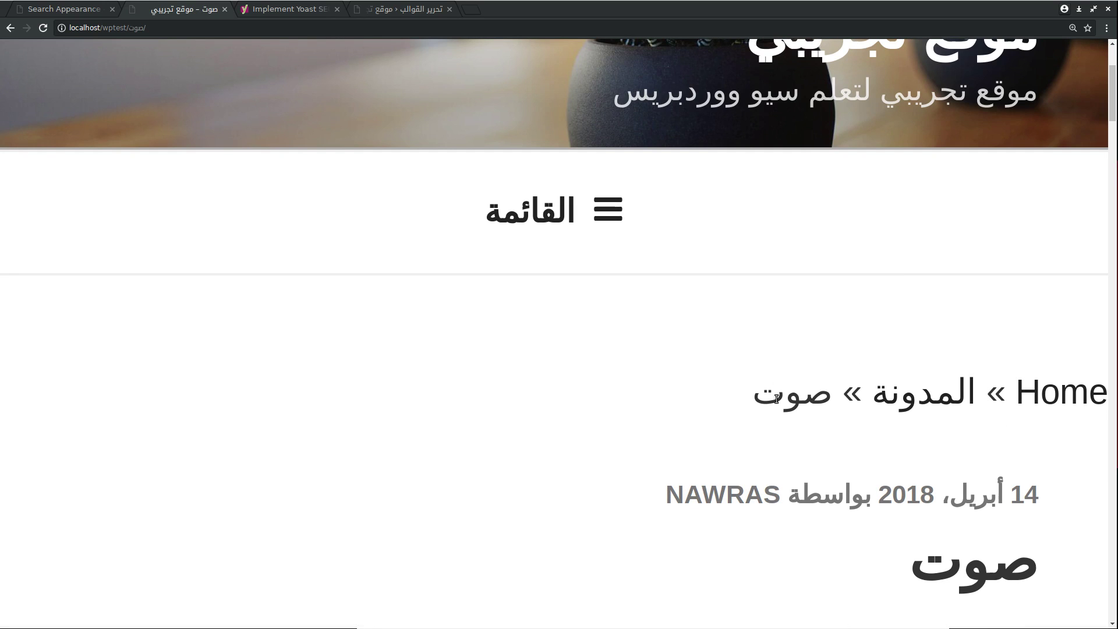
pyautogui.click(914, 400)
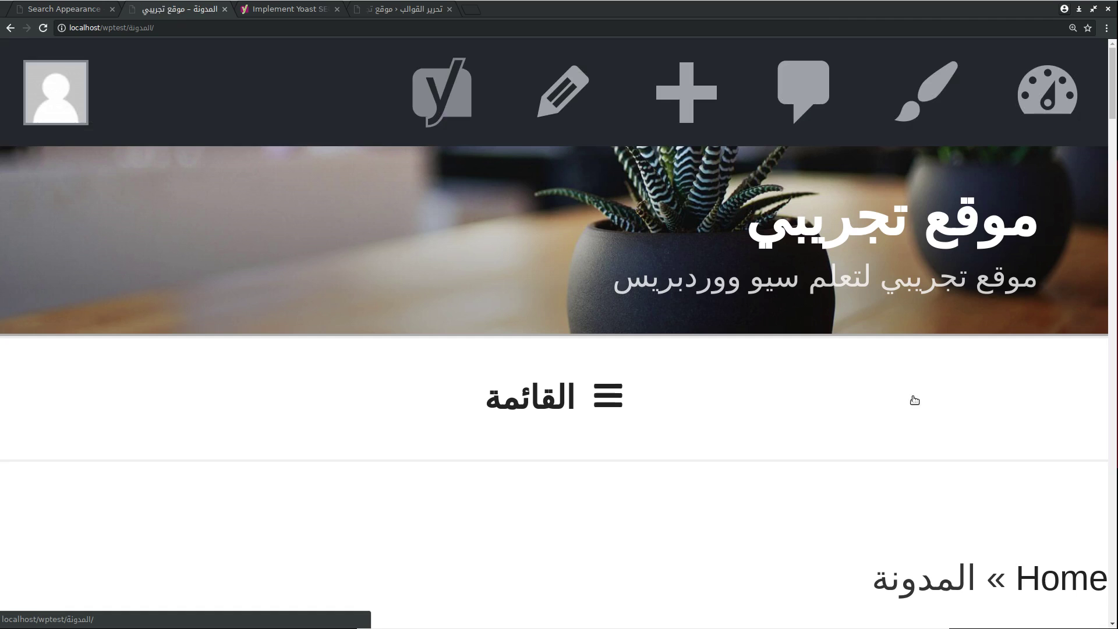
pyautogui.scroll(-4, 780, 421)
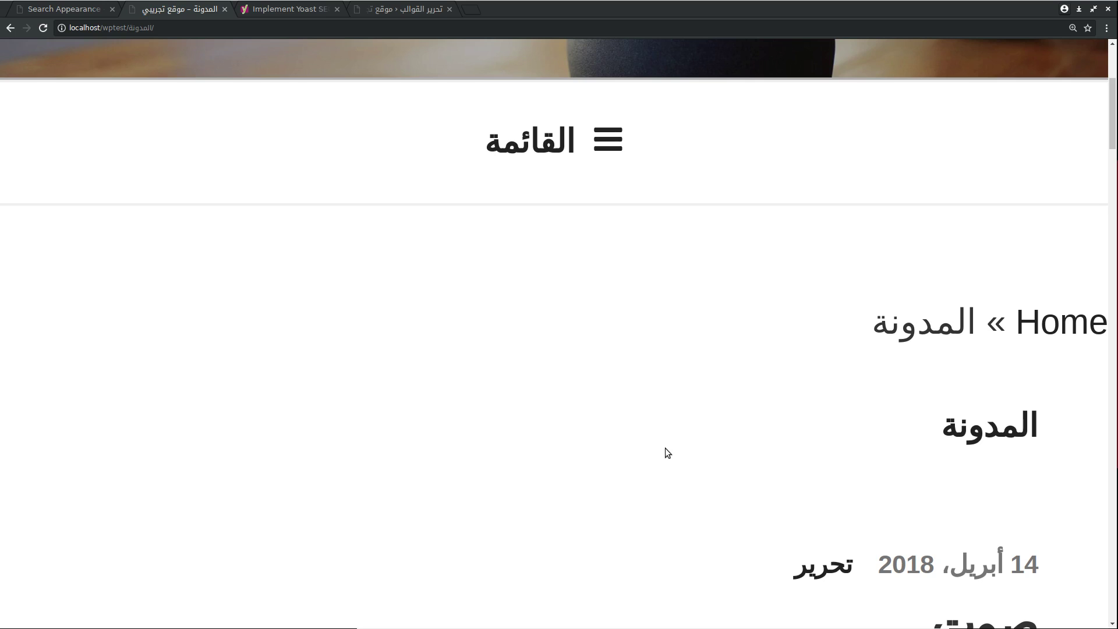
# Step: Change the separator between breadcrumbs to "<" in Yoast SEO's breadcrumb settings
pyautogui.click(78, 9)
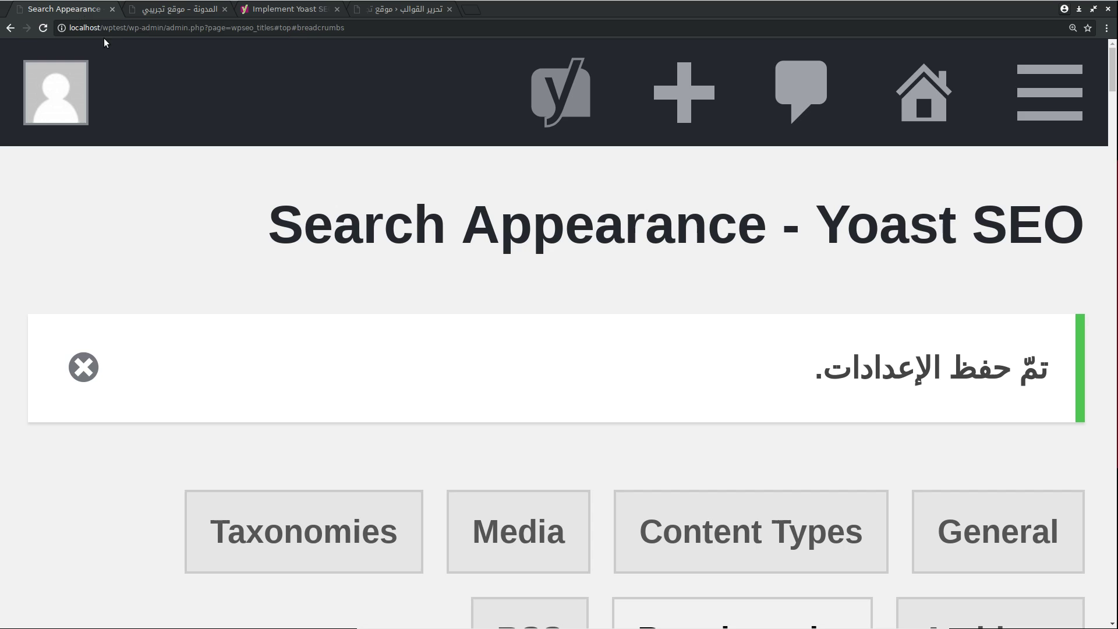
pyautogui.hotkey('ctrl', '-')
pyautogui.hotkey('ctrl', '-')
pyautogui.hotkey('ctrl', '-')
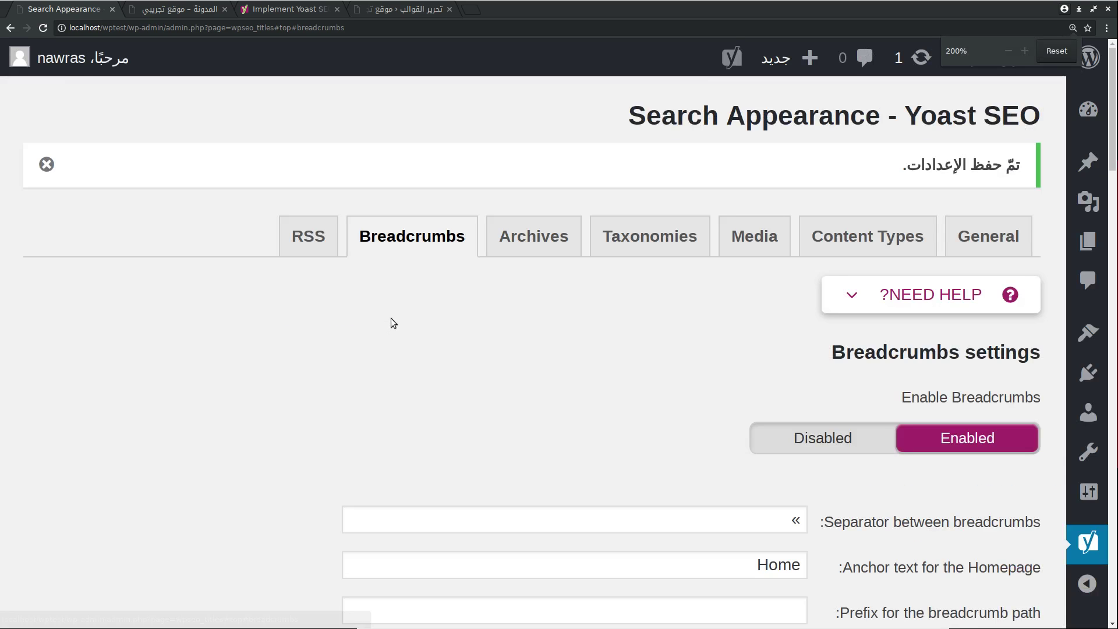
pyautogui.scroll(-3, 650, 436)
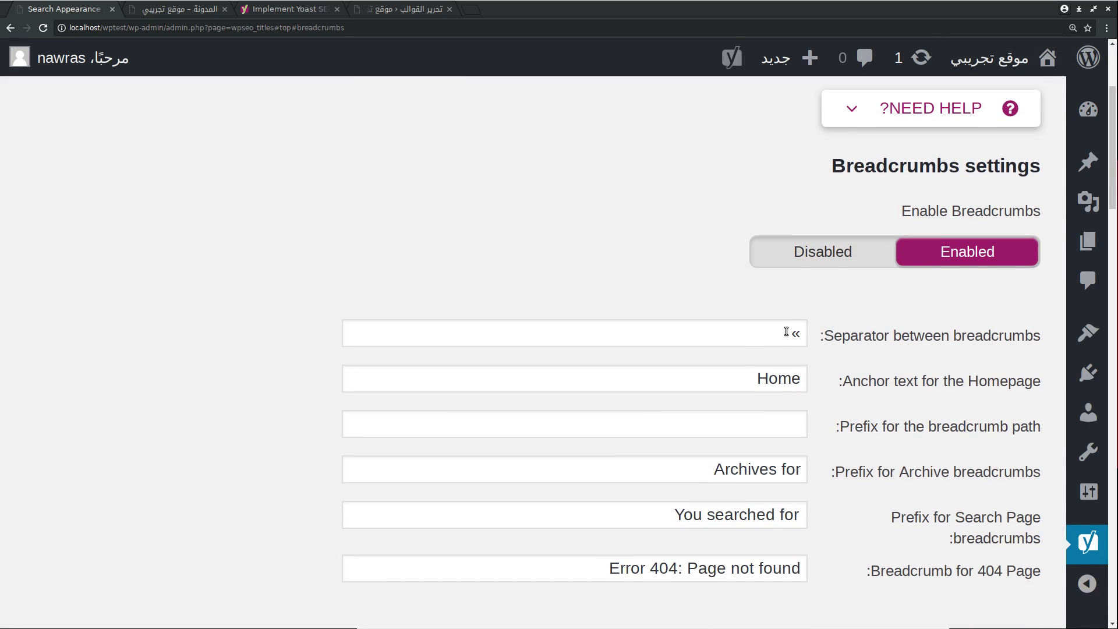
pyautogui.rightClick(793, 336)
pyautogui.click(793, 336)
pyautogui.doubleClick(796, 335)
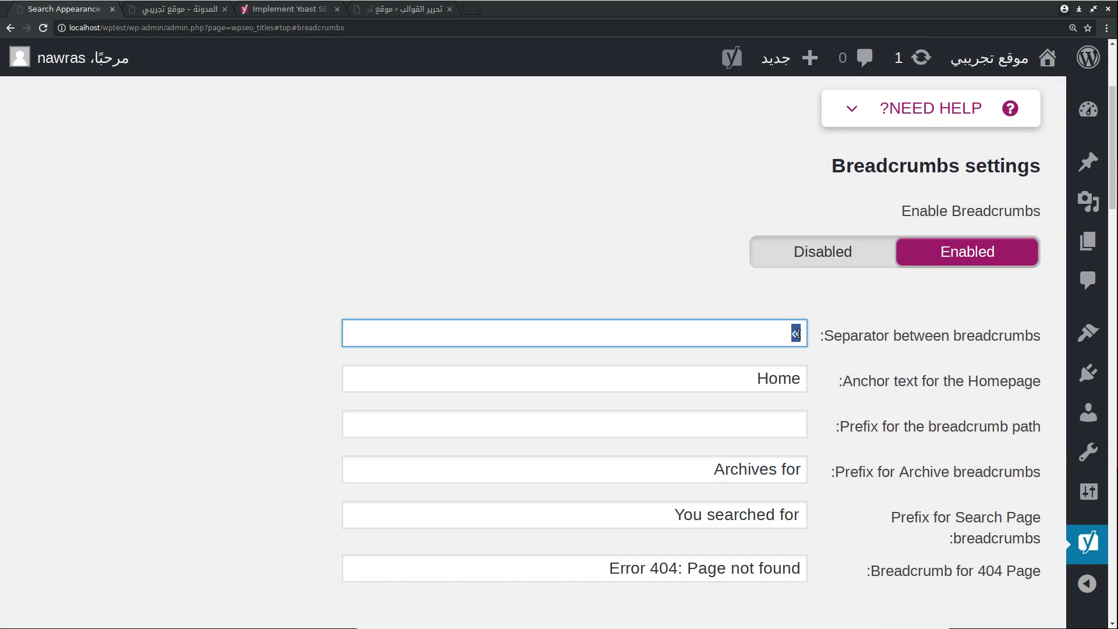
pyautogui.press('BackSpace')
pyautogui.write('>')
pyautogui.press('BackSpace')
pyautogui.write('<')
pyautogui.click(571, 154)
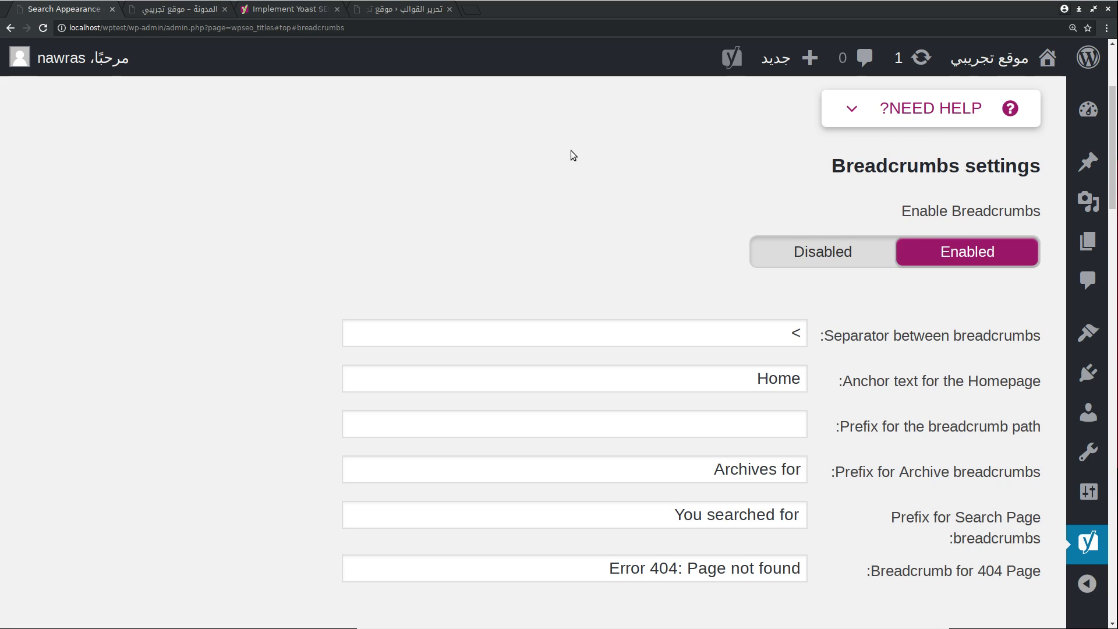
# Step: Save the changed breadcrumb settings
pyautogui.scroll(-7, 571, 155)
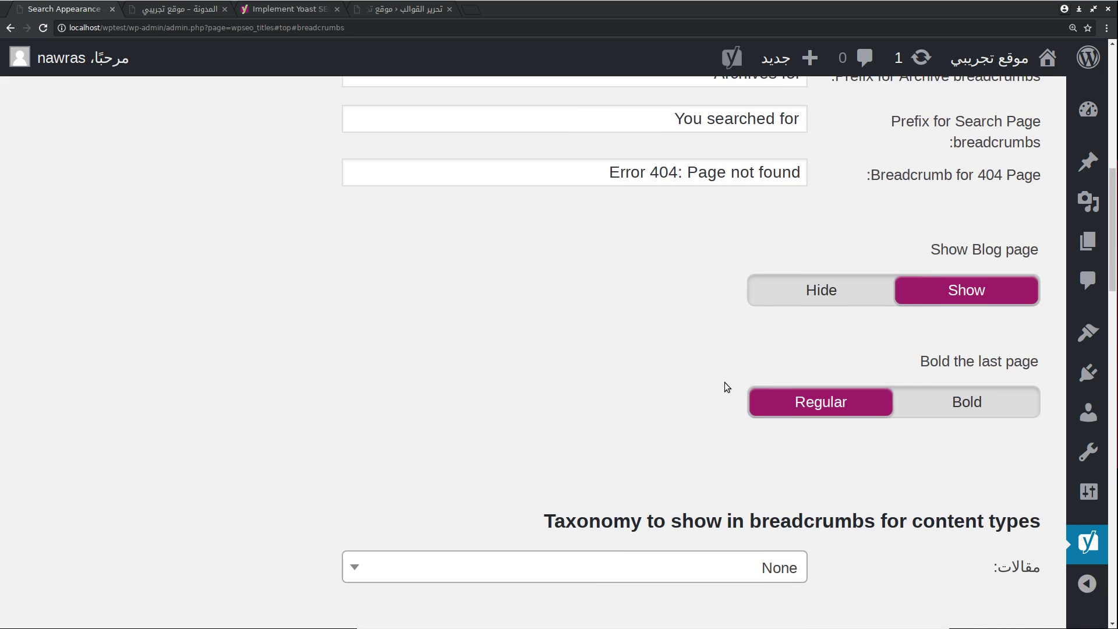
pyautogui.scroll(-6, 727, 387)
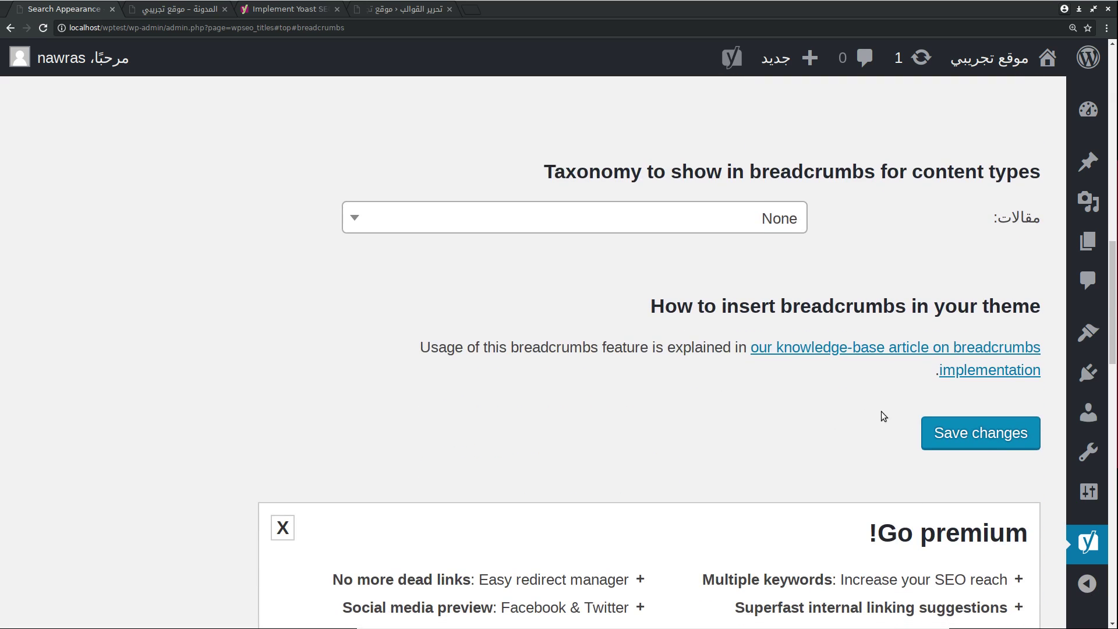
pyautogui.click(934, 430)
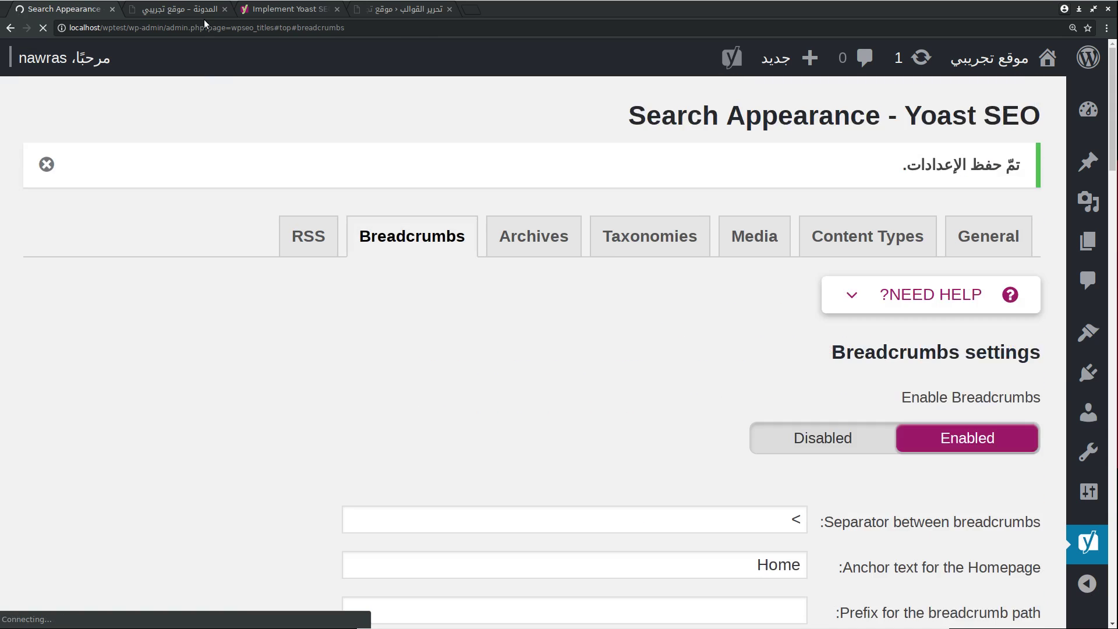
# Step: Reload the blog page on the test site and check the separator in its breadcrumb trail
pyautogui.click(207, 9)
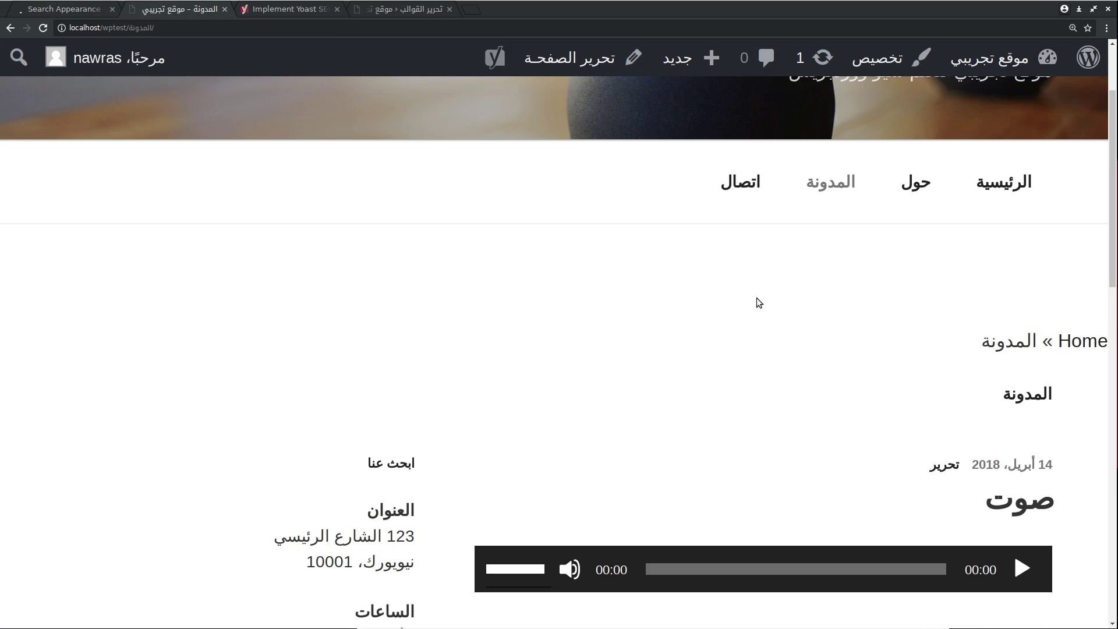
pyautogui.press('F5')
pyautogui.hotkey('ctrl', '+')
pyautogui.hotkey('ctrl', '+')
pyautogui.hotkey('ctrl', '+')
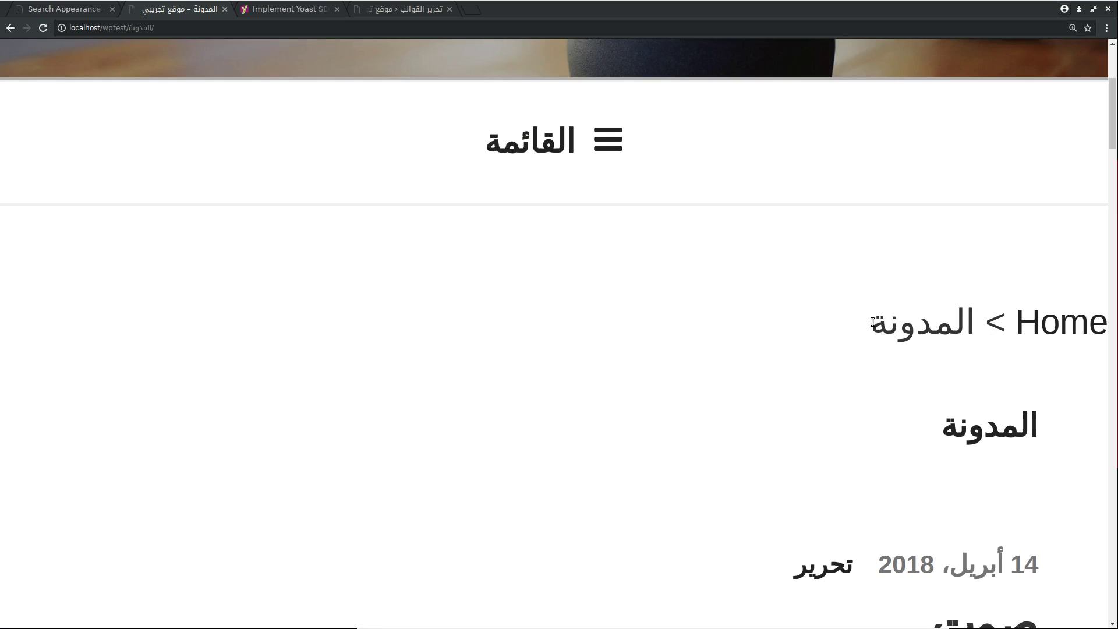
# Step: Set the homepage anchor text to الرئيسية in Yoast SEO's breadcrumb settings
pyautogui.click(81, 11)
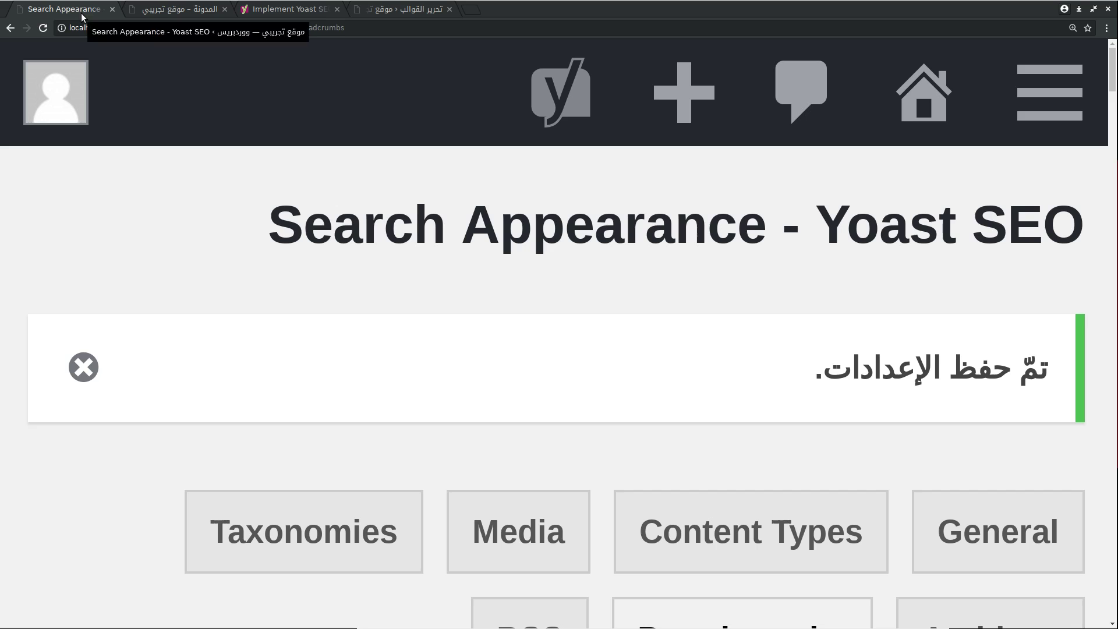
pyautogui.scroll(-10, 321, 279)
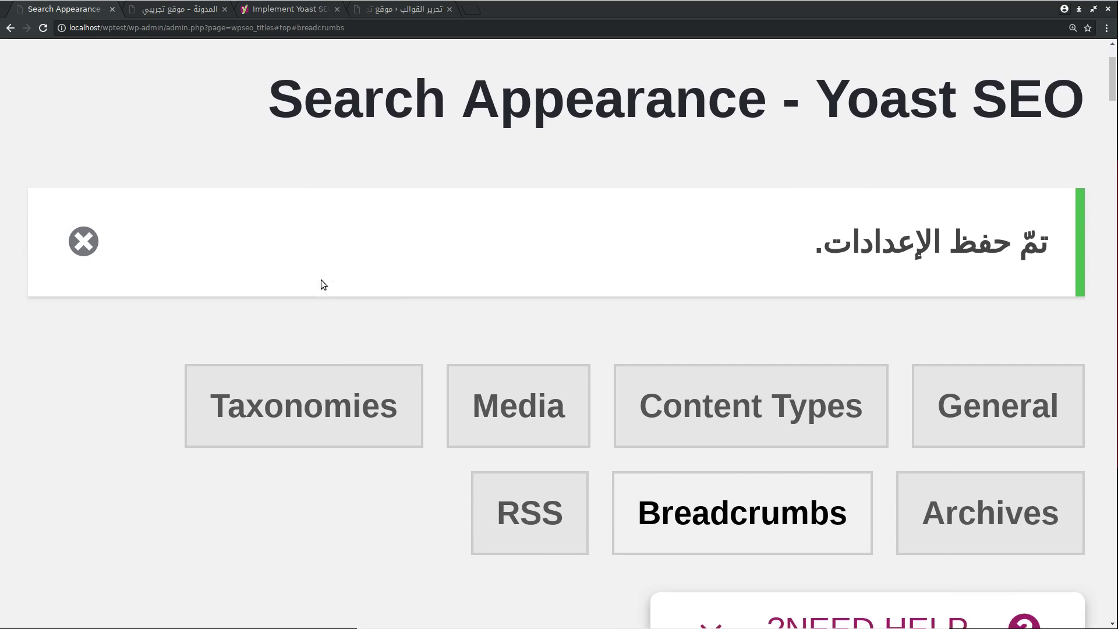
pyautogui.scroll(-8, 321, 280)
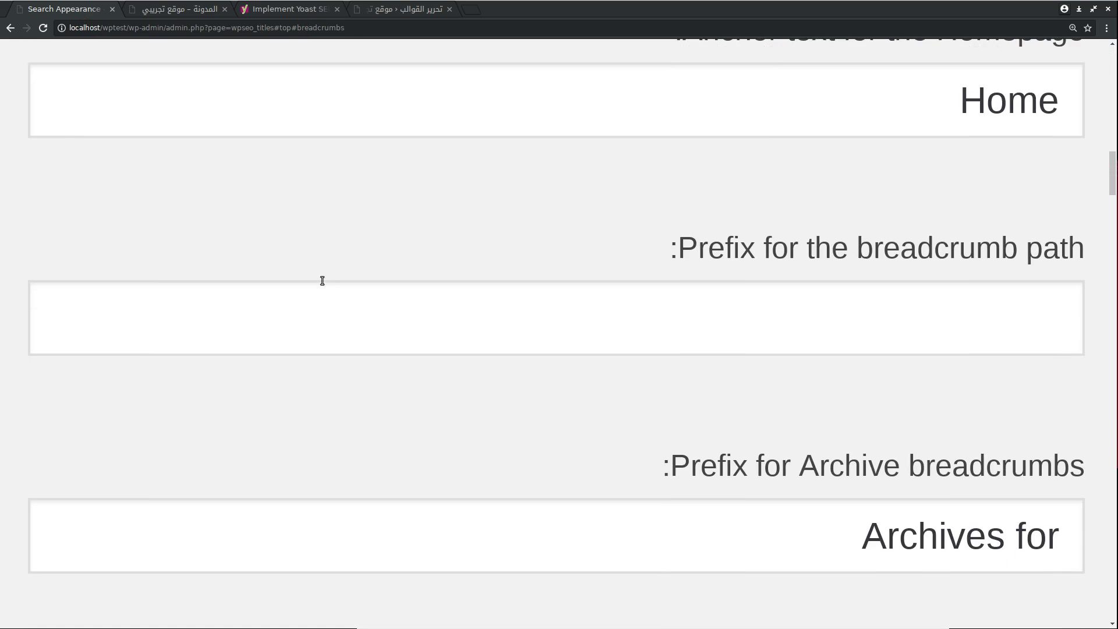
pyautogui.hotkey('ctrl', '-')
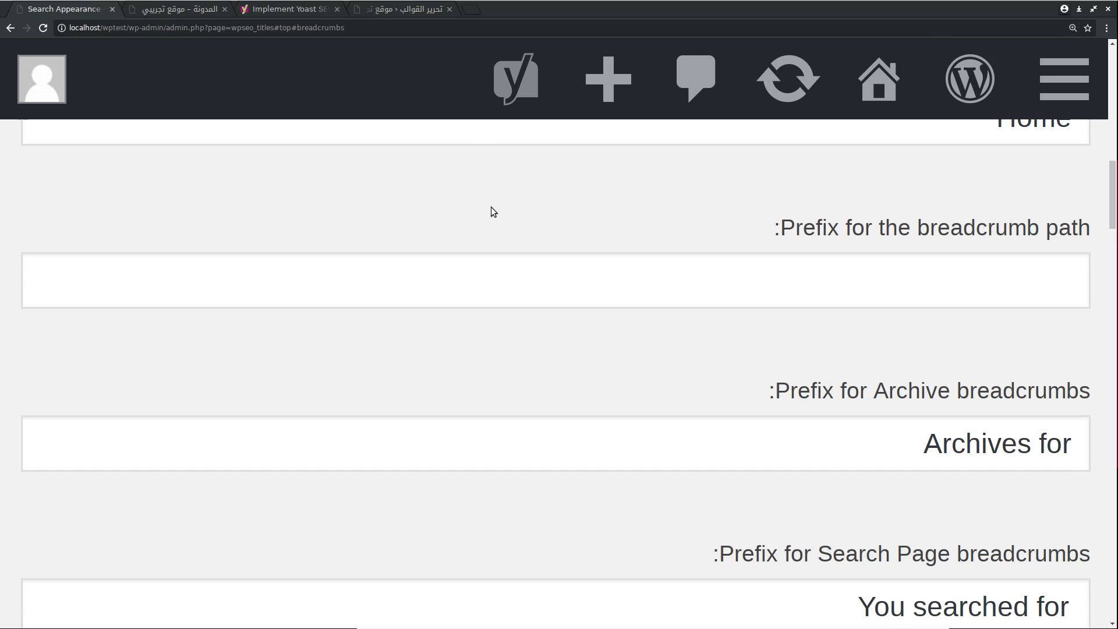
pyautogui.scroll(4, 492, 208)
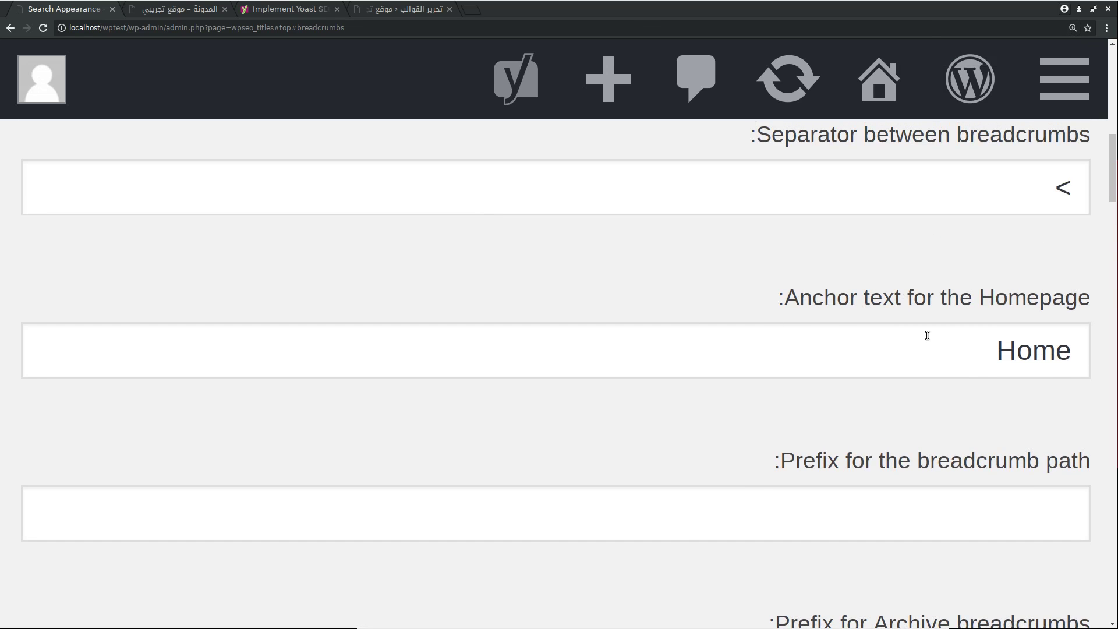
pyautogui.click(938, 346)
pyautogui.doubleClick(1040, 350)
pyautogui.moveTo(1117, 365)
pyautogui.press('BackSpace')
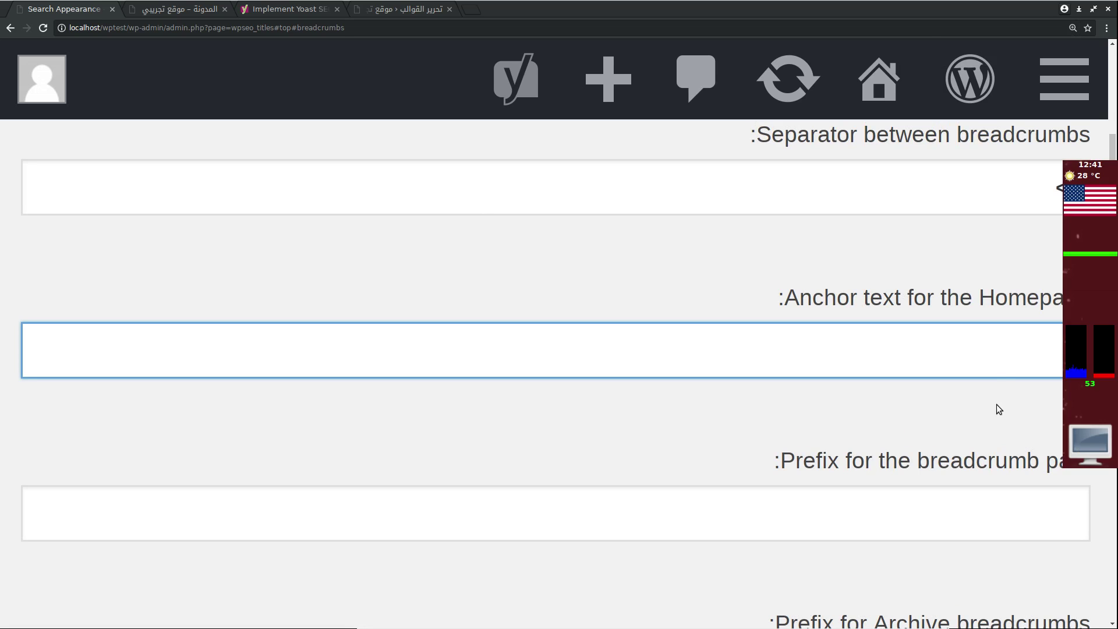
pyautogui.write('ff')
pyautogui.press('BackSpace')
pyautogui.press('BackSpace')
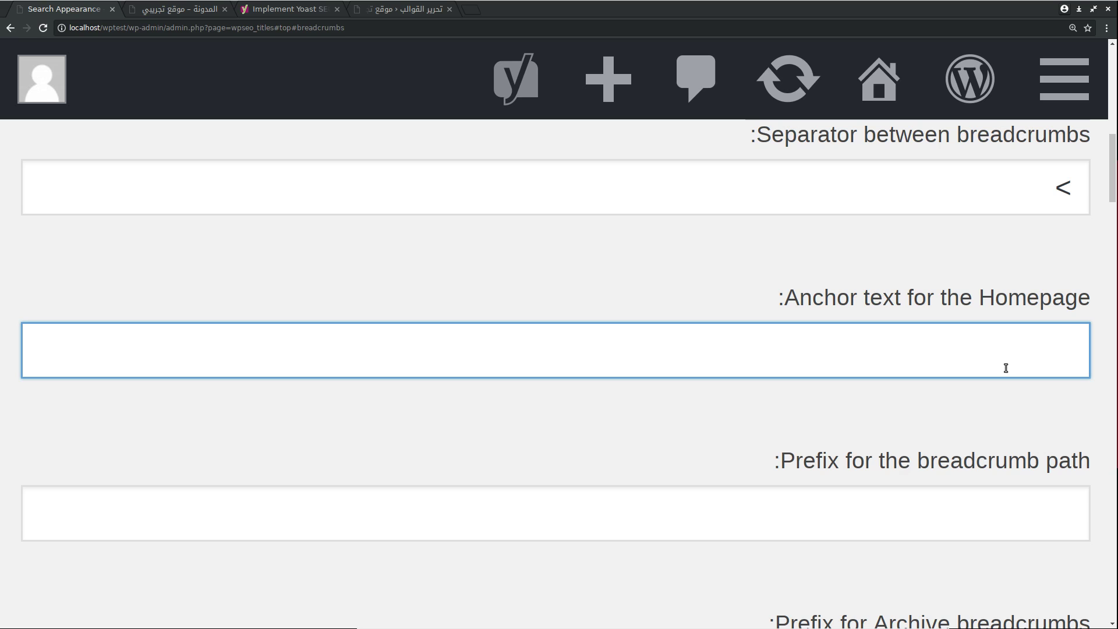
pyautogui.write('الصح')
pyautogui.press('BackSpace')
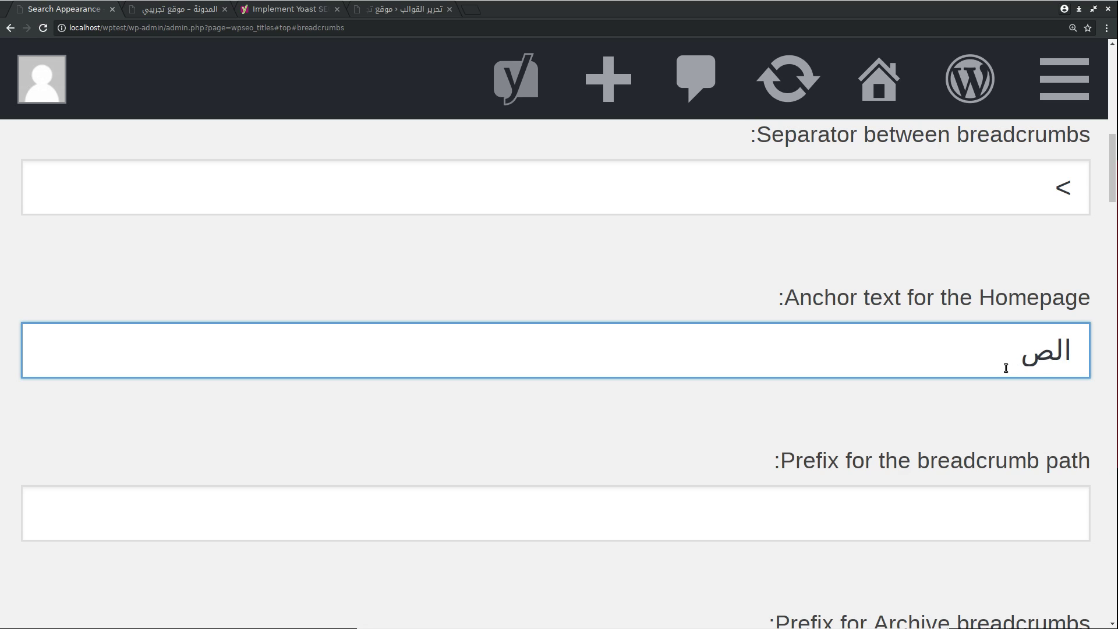
pyautogui.press('BackSpace')
pyautogui.write('رئيس')
pyautogui.press('BackSpace')
pyautogui.press('BackSpace')
pyautogui.write('يسية')
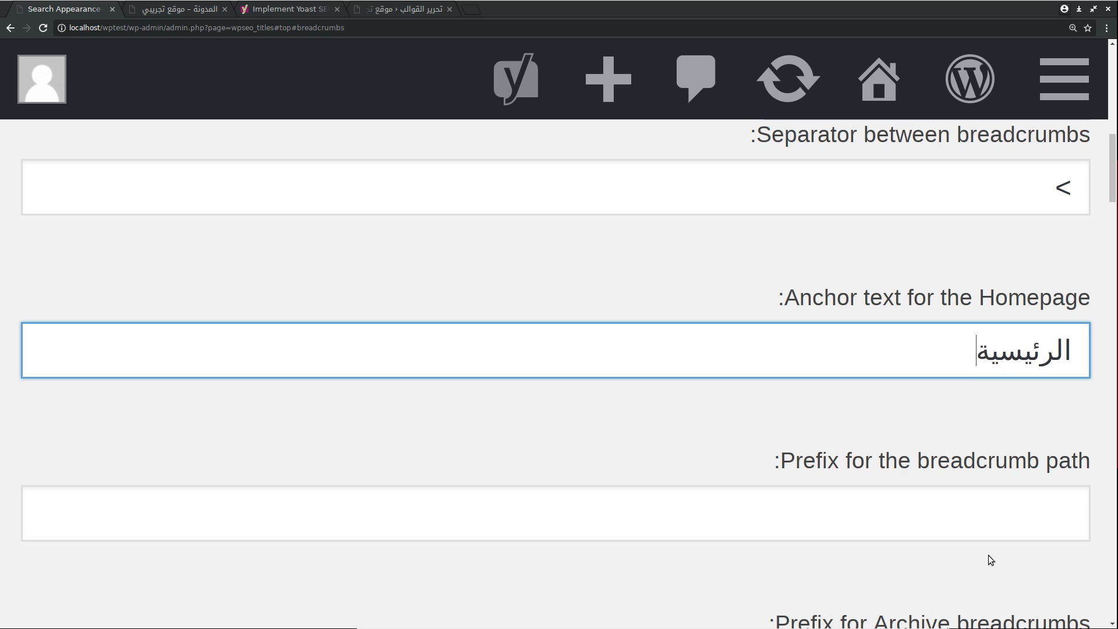
pyautogui.click(919, 439)
# Step: Replace the prefix for archive breadcrumbs with الأرشيف
pyautogui.scroll(-4, 919, 439)
pyautogui.scroll(-2, 921, 443)
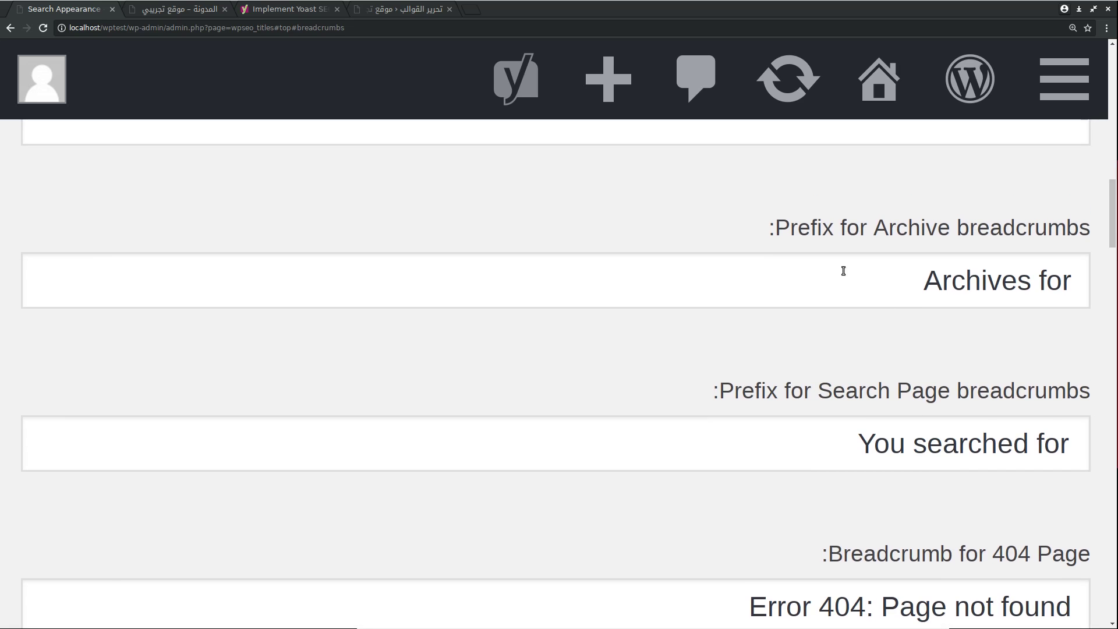
pyautogui.click(870, 272)
pyautogui.write('Home')
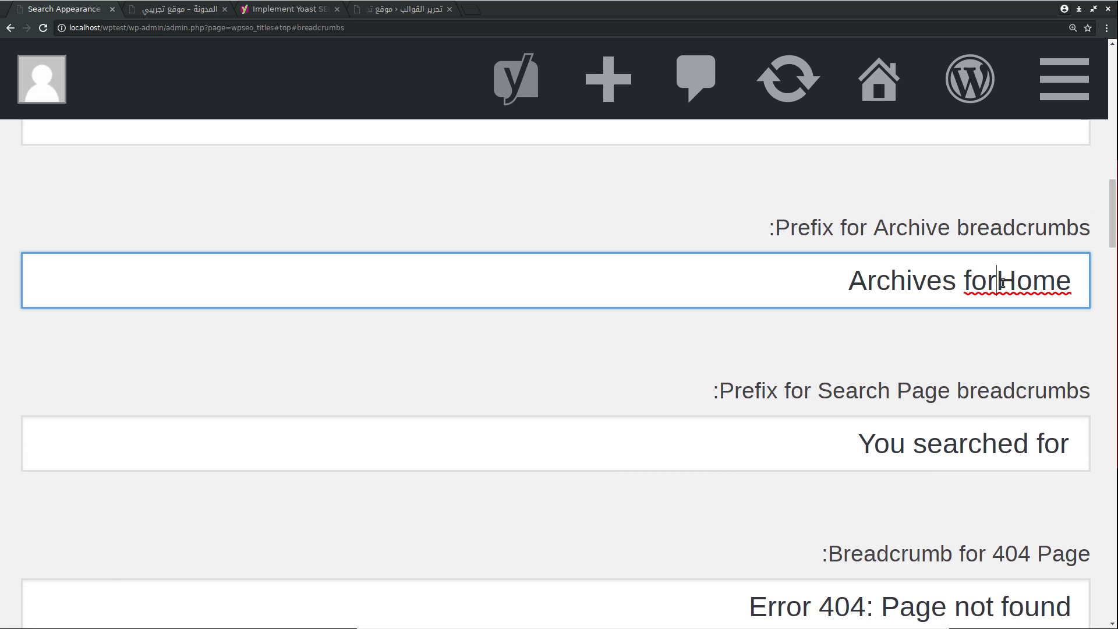
pyautogui.doubleClick(1002, 283)
pyautogui.hotkey('ctrl', 'a')
pyautogui.press('BackSpace')
pyautogui.write('الأ')
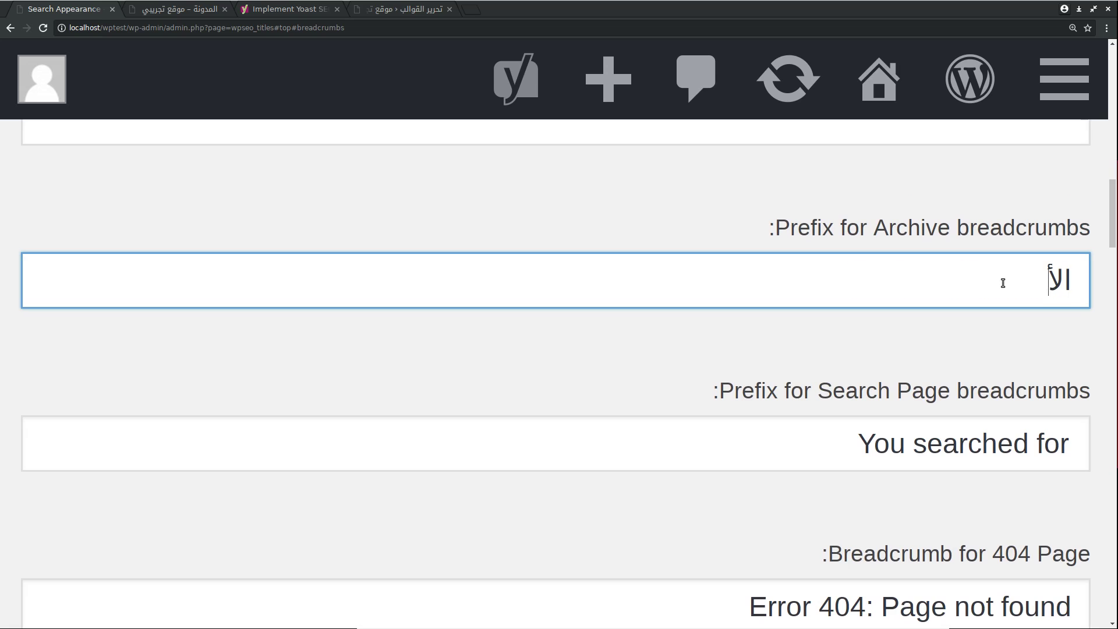
pyautogui.write('رشيف')
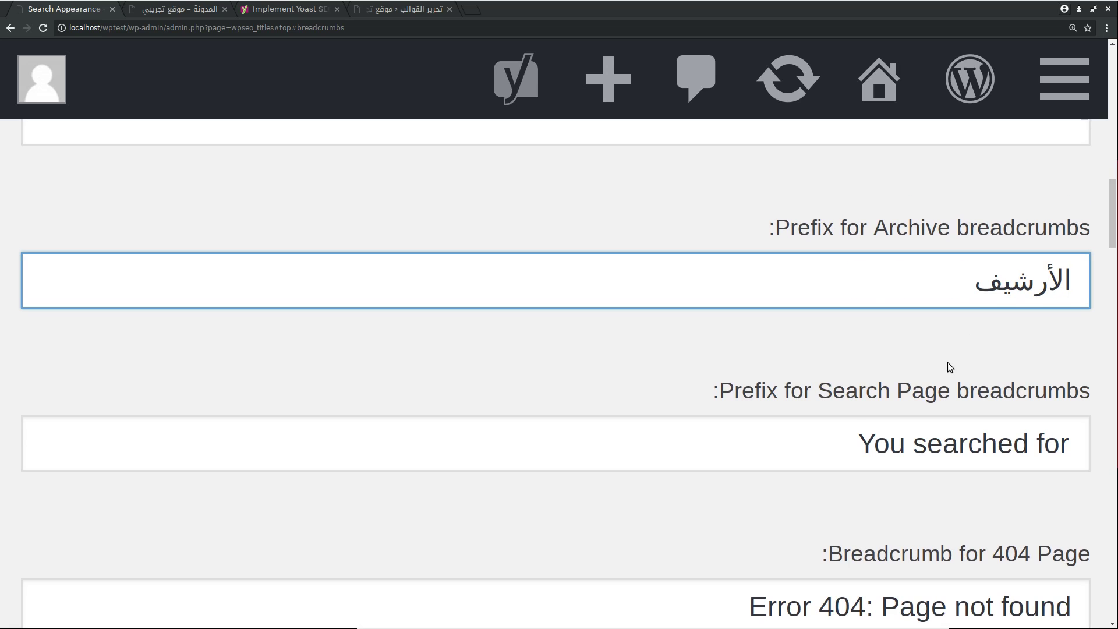
# Step: Replace the prefix for search page breadcrumbs with نتائج البحث عن
pyautogui.moveTo(838, 445); pyautogui.dragTo(1023, 425)
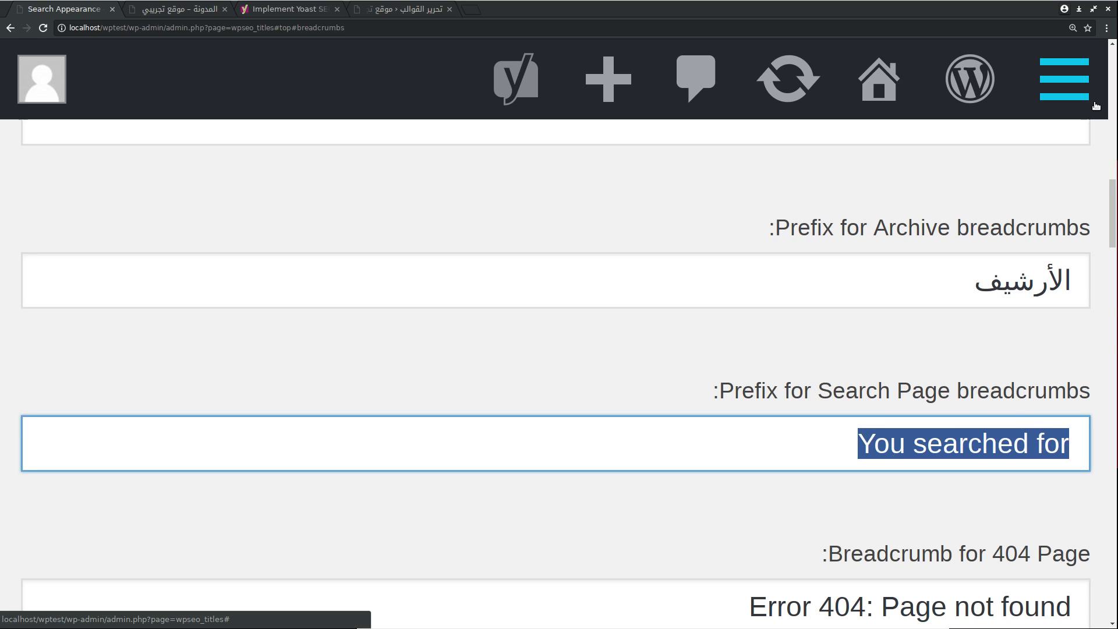
pyautogui.press('BackSpace')
pyautogui.write('نتائج')
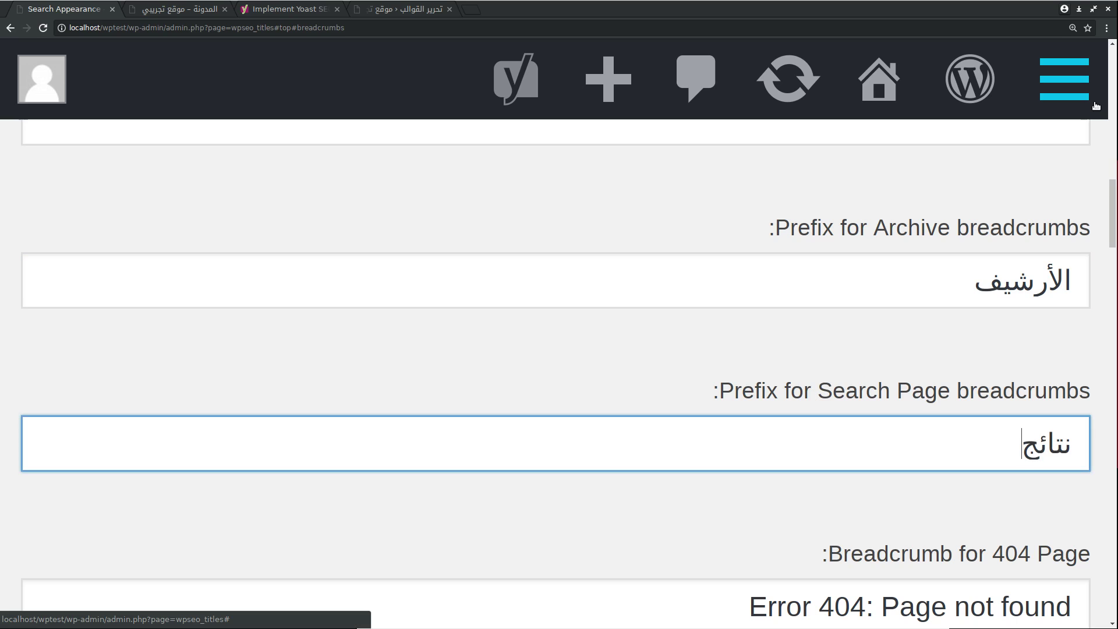
pyautogui.write(' البحث عن')
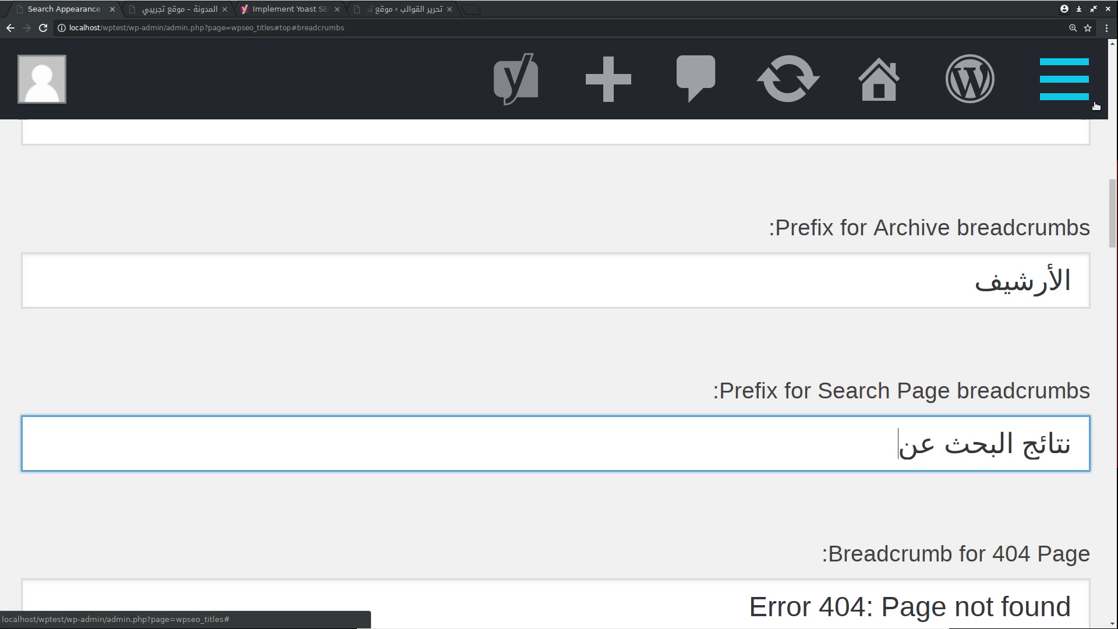
pyautogui.click(823, 487)
# Step: Replace the breadcrumb text for the 404 page with الصفحة غير موجودة
pyautogui.scroll(-1, 826, 492)
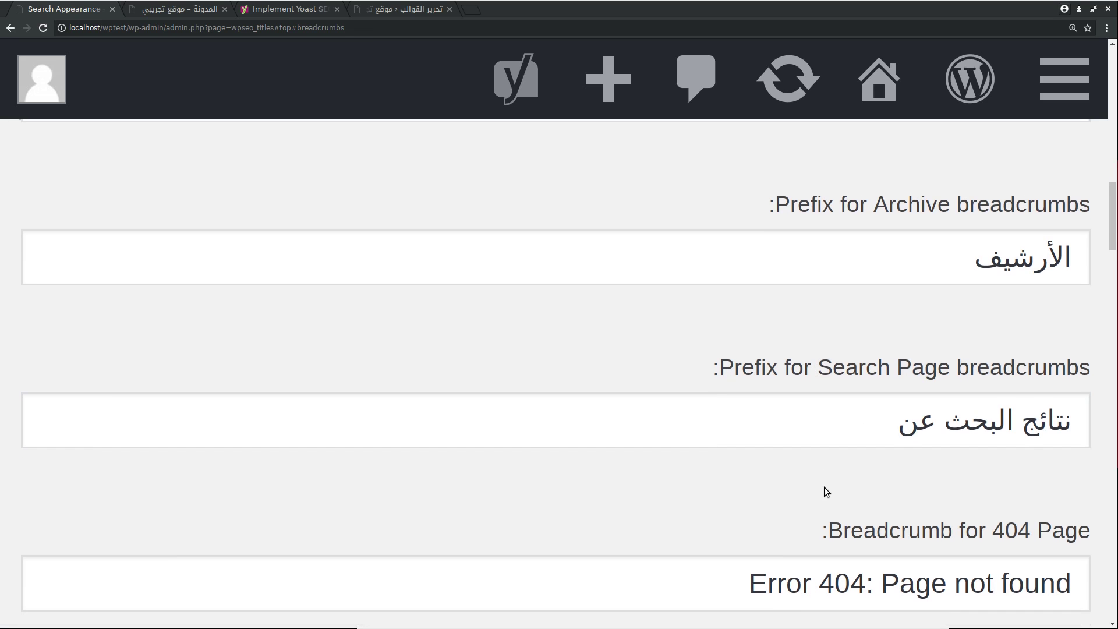
pyautogui.scroll(-3, 826, 492)
pyautogui.moveTo(725, 414); pyautogui.dragTo(1092, 394)
pyautogui.write('الصفحة')
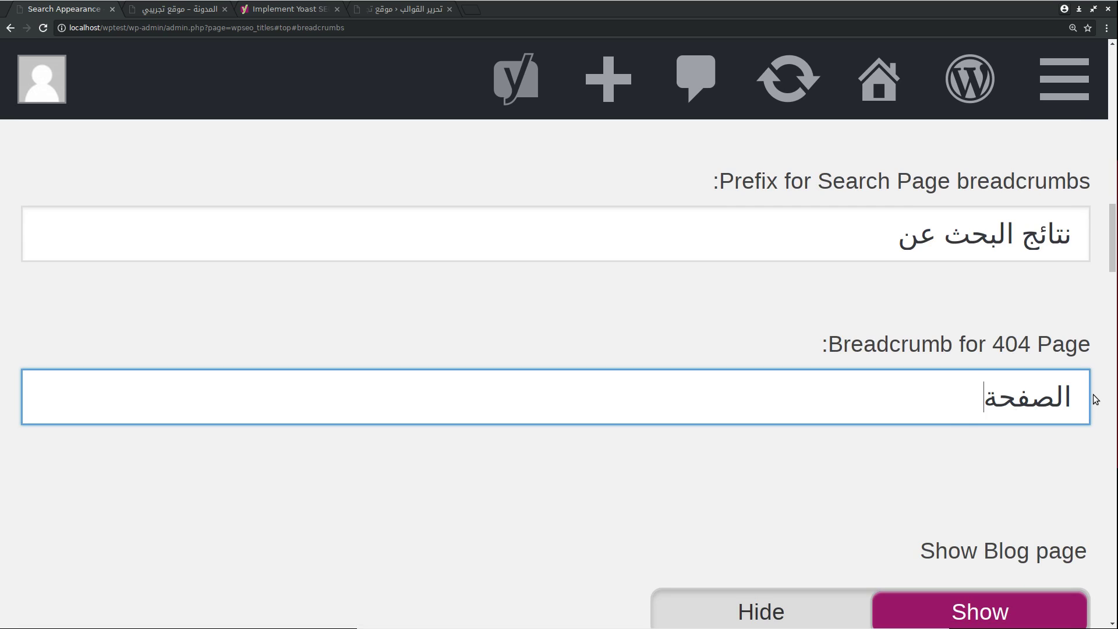
pyautogui.write(' غير موجودة')
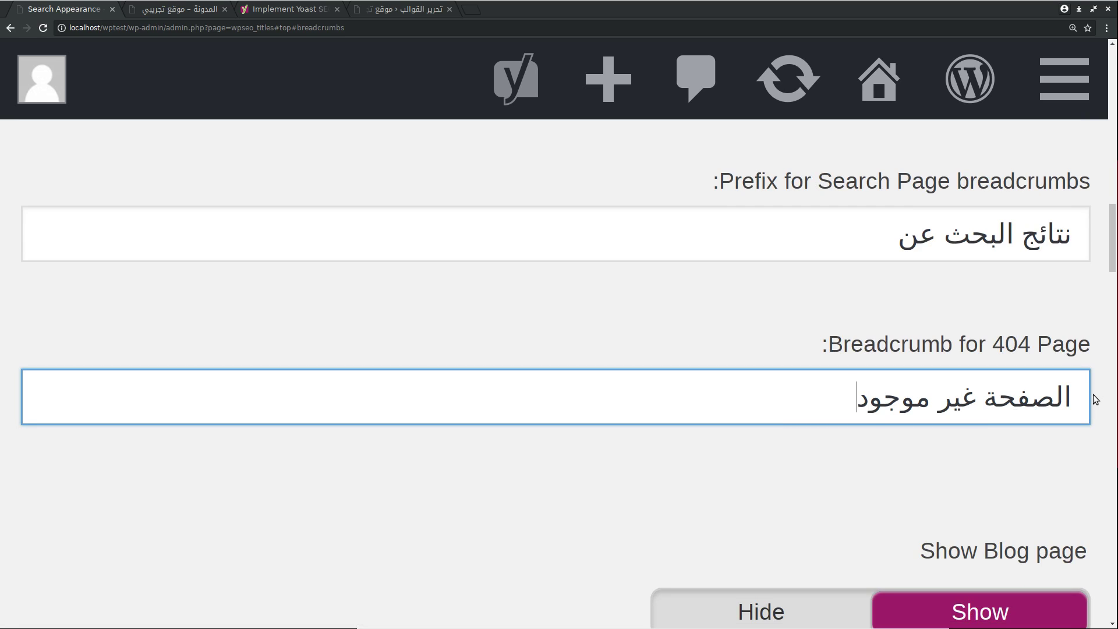
pyautogui.click(900, 472)
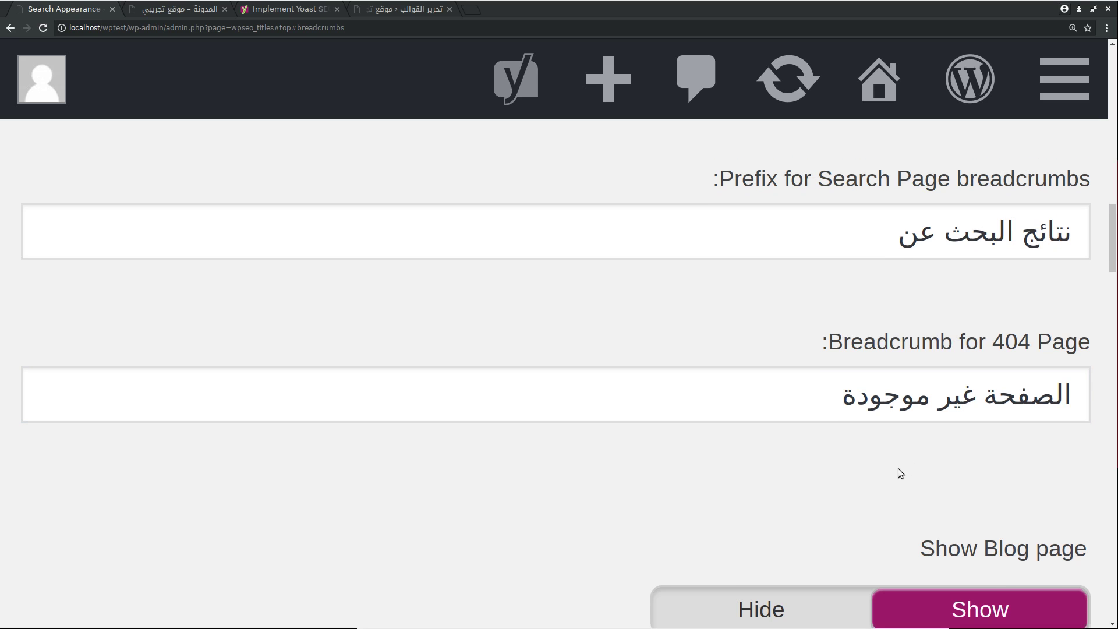
# Step: Set the breadcrumb taxonomy for posts (مقالات) to تصنيف and save the breadcrumb settings
pyautogui.scroll(-6, 900, 473)
pyautogui.scroll(-3, 900, 472)
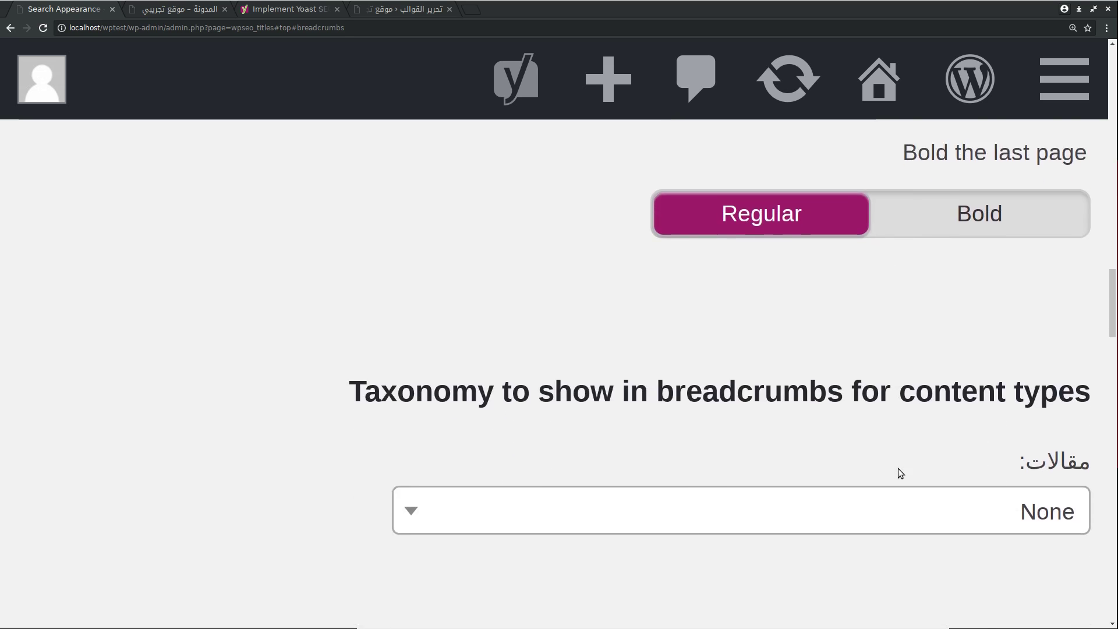
pyautogui.scroll(-6, 900, 472)
pyautogui.scroll(4, 899, 472)
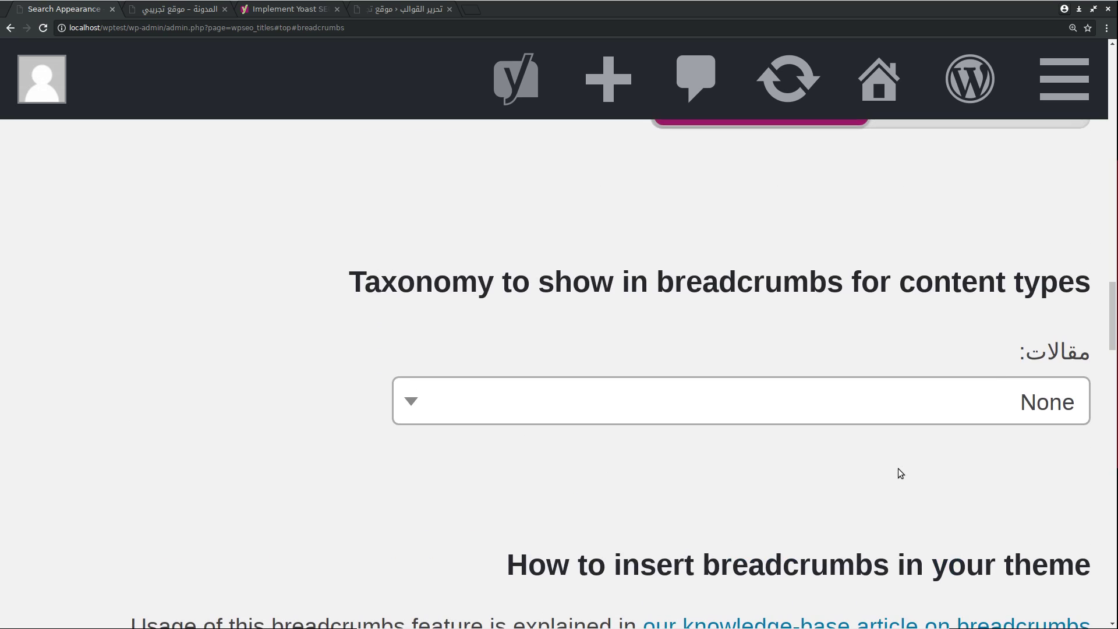
pyautogui.scroll(-1, 899, 472)
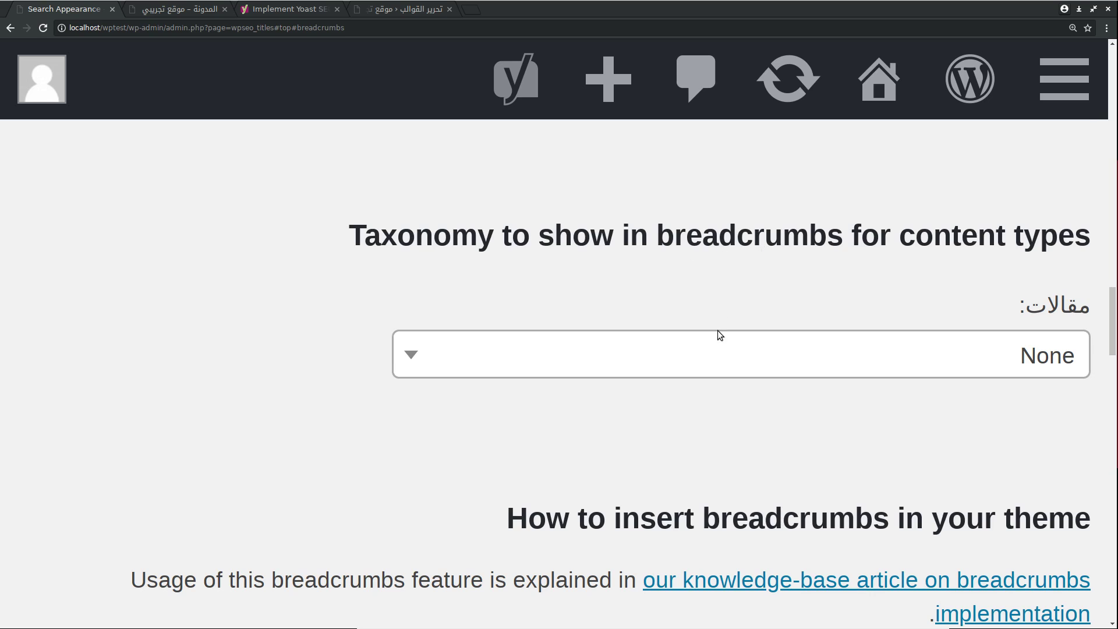
pyautogui.click(708, 364)
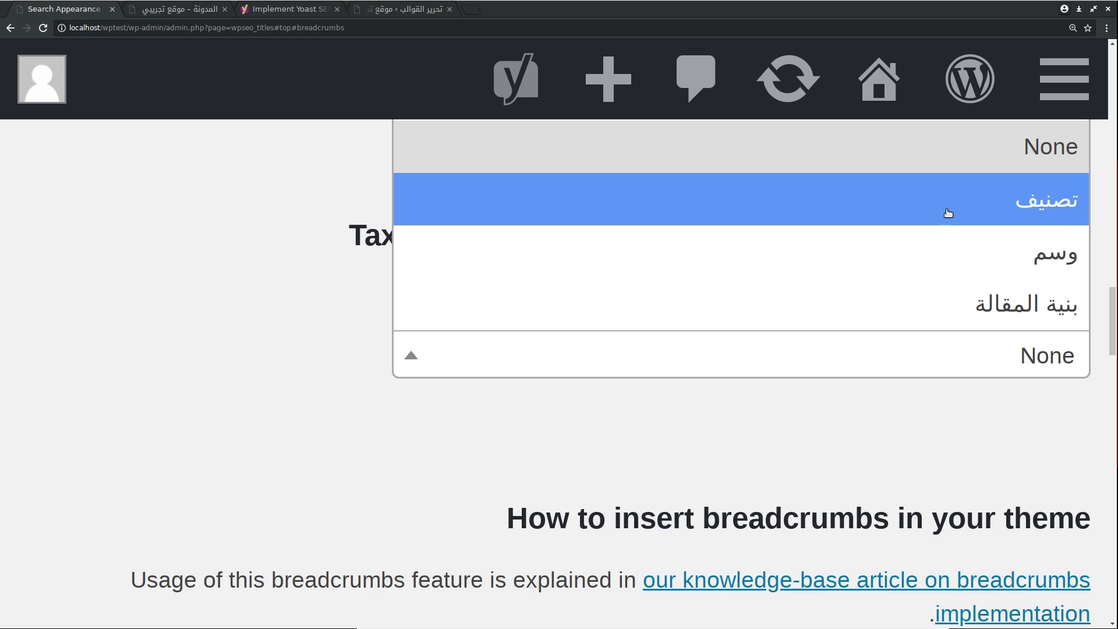
pyautogui.click(947, 213)
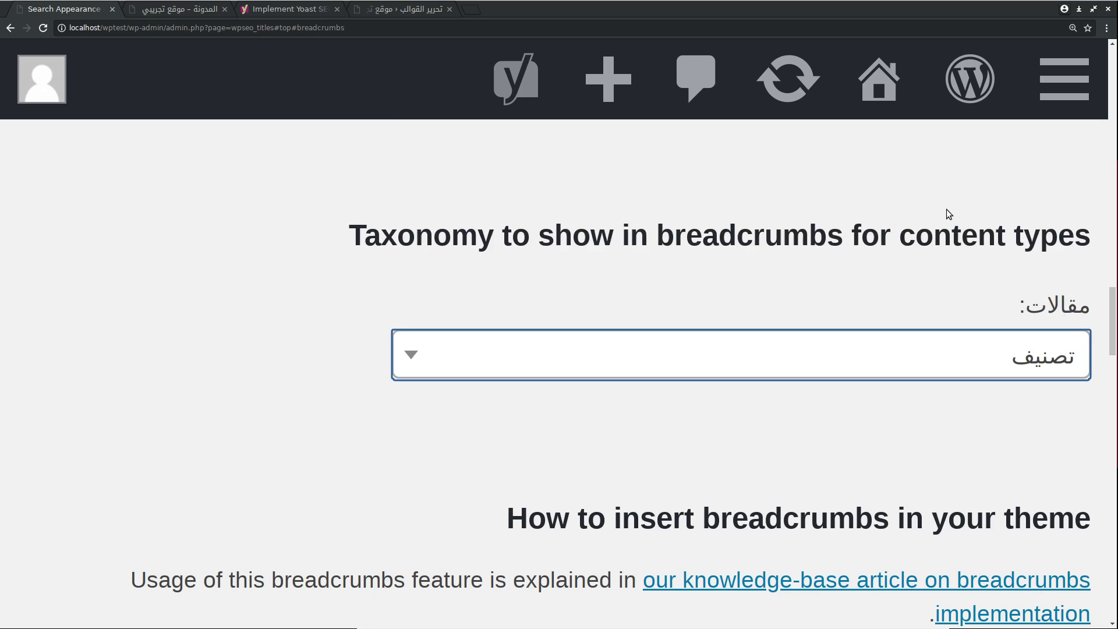
pyautogui.scroll(-5, 820, 435)
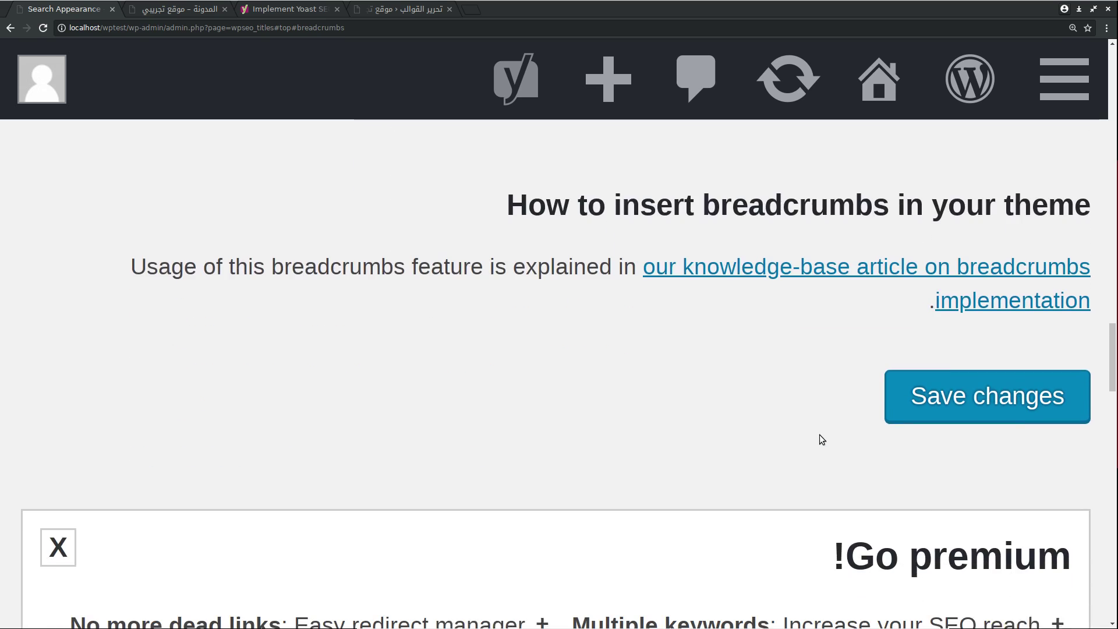
pyautogui.click(935, 392)
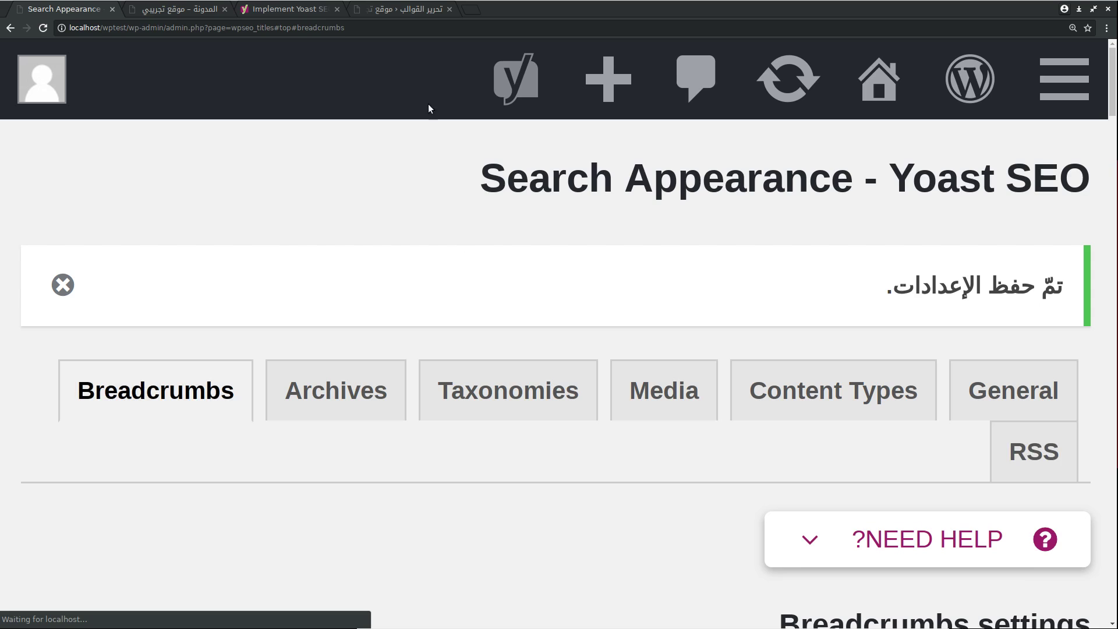
# Step: Reload the blog page on the test site and follow its homepage breadcrumb link to check the trail on both pages
pyautogui.click(420, 10)
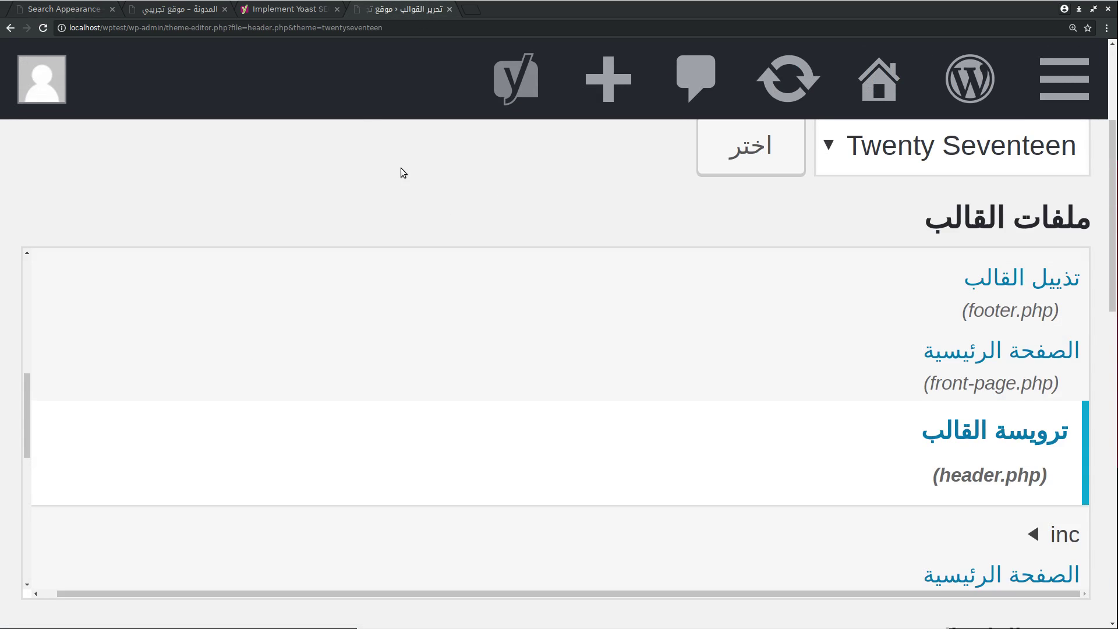
pyautogui.click(206, 14)
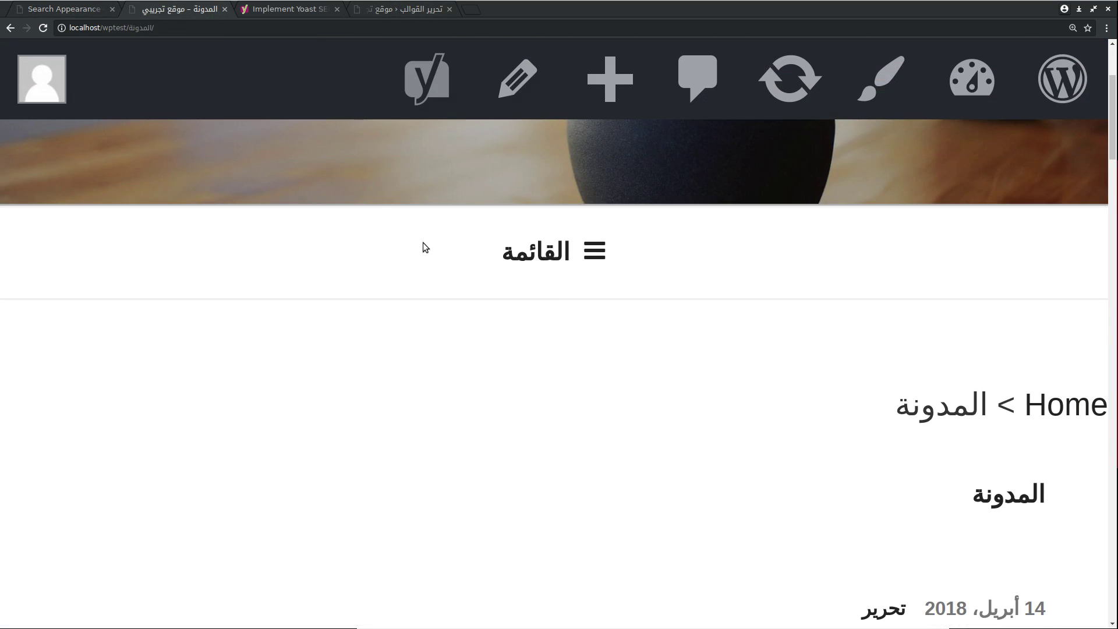
pyautogui.press('F5')
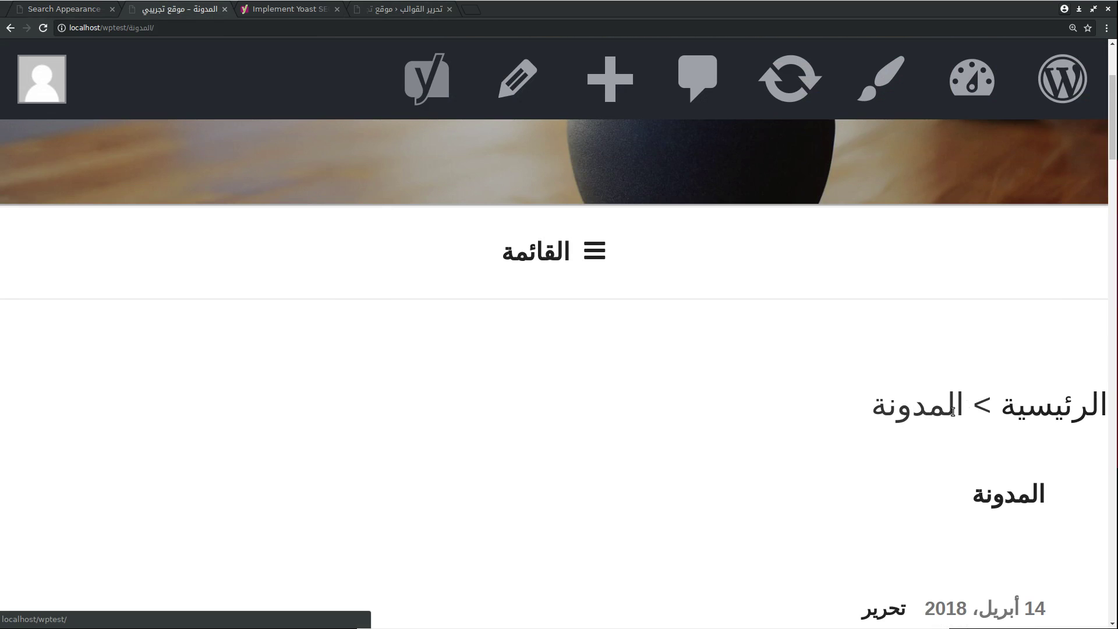
pyautogui.click(1032, 415)
pyautogui.hotkey('ctrl', '-')
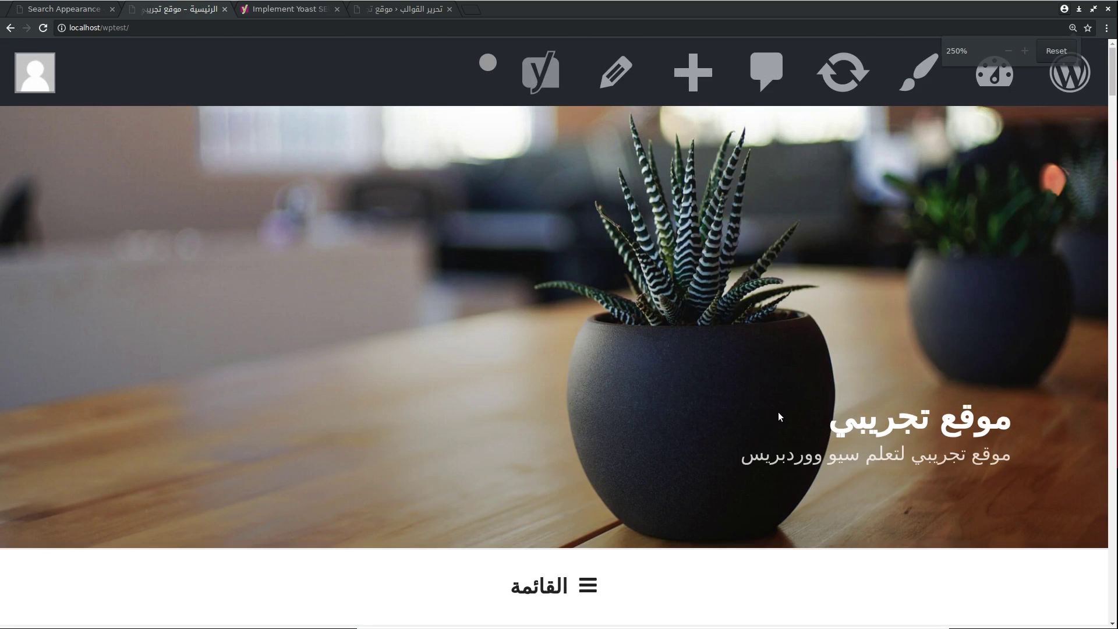
pyautogui.scroll(-3, 524, 594)
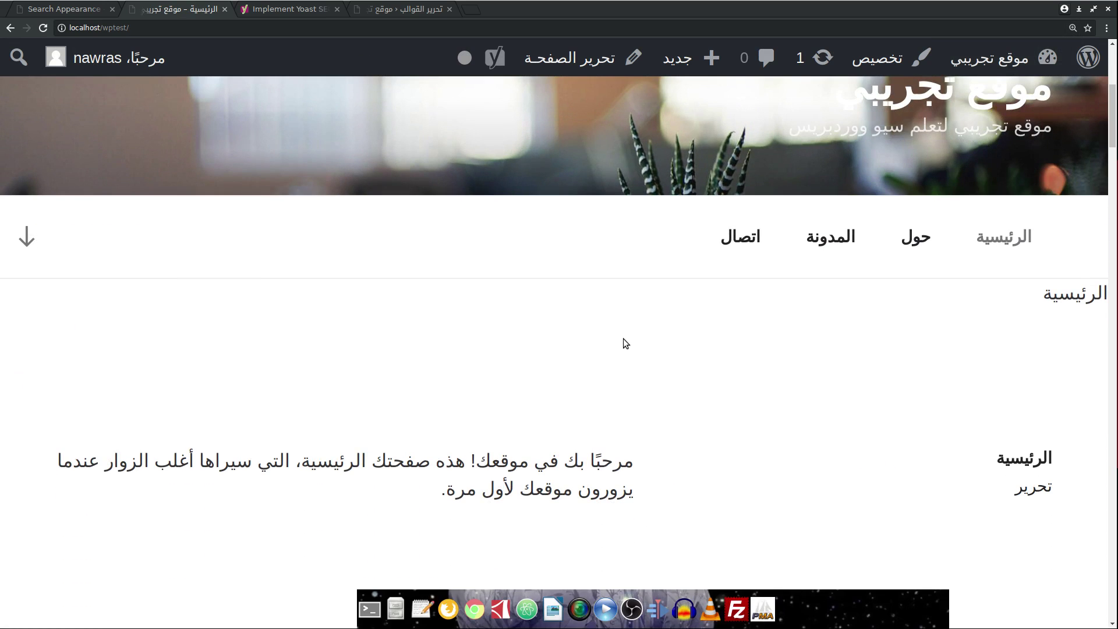
# Step: Open the اتصال page of the test site and look for its breadcrumb trail
pyautogui.click(735, 239)
pyautogui.scroll(-3, 689, 324)
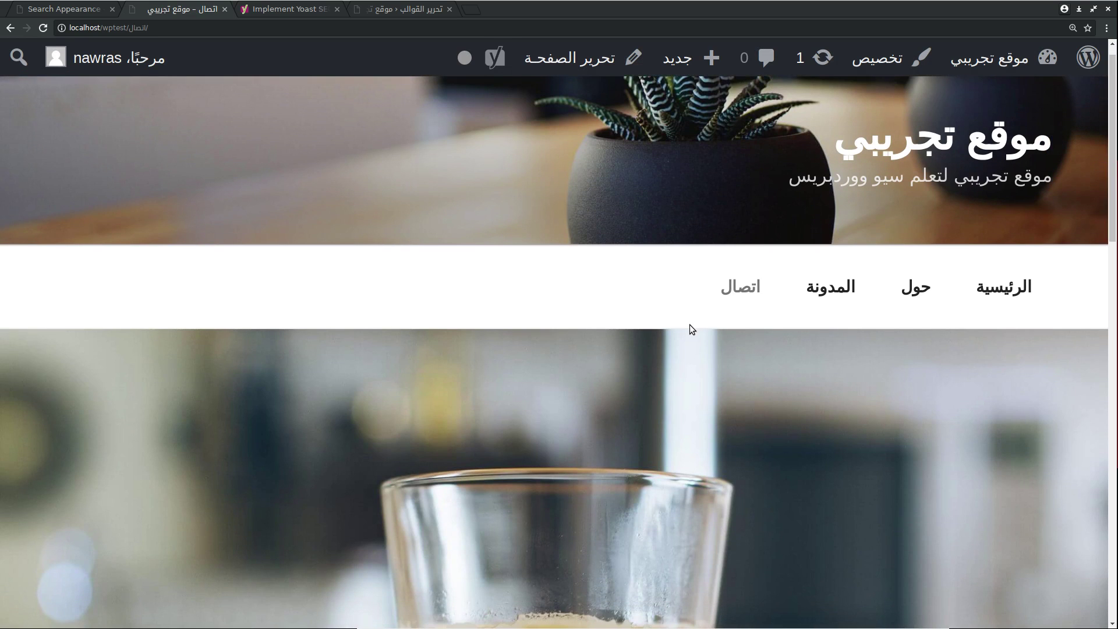
pyautogui.scroll(3, 689, 323)
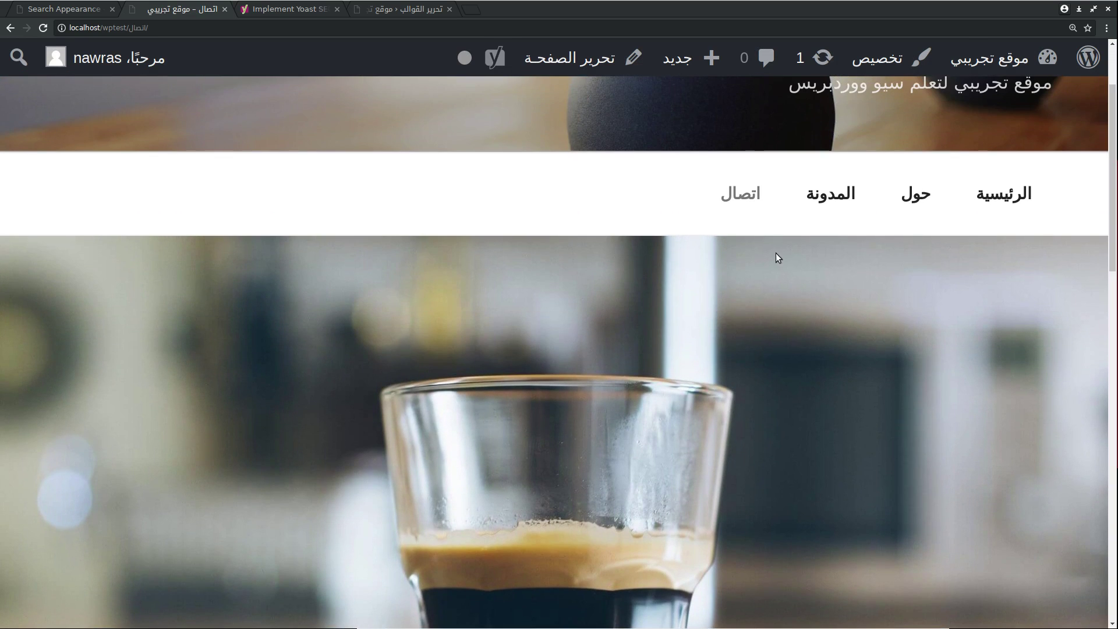
# Step: Go to the blog page المدونة and open the post صوت to check the category in its breadcrumb trail
pyautogui.click(831, 192)
pyautogui.scroll(-2, 798, 383)
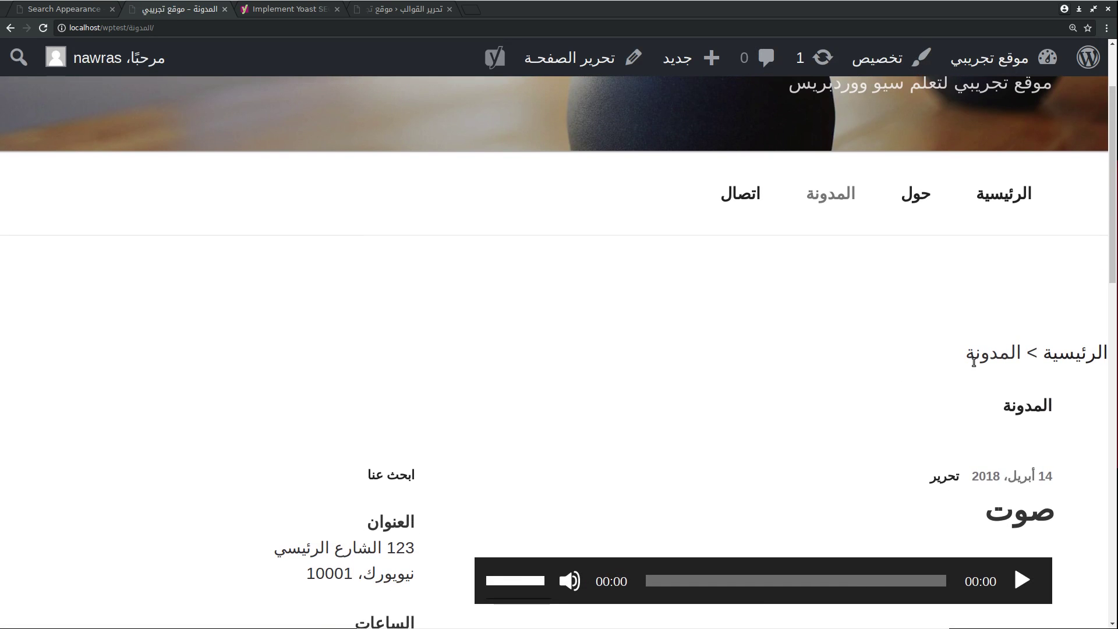
pyautogui.click(1018, 524)
pyautogui.scroll(-3, 842, 442)
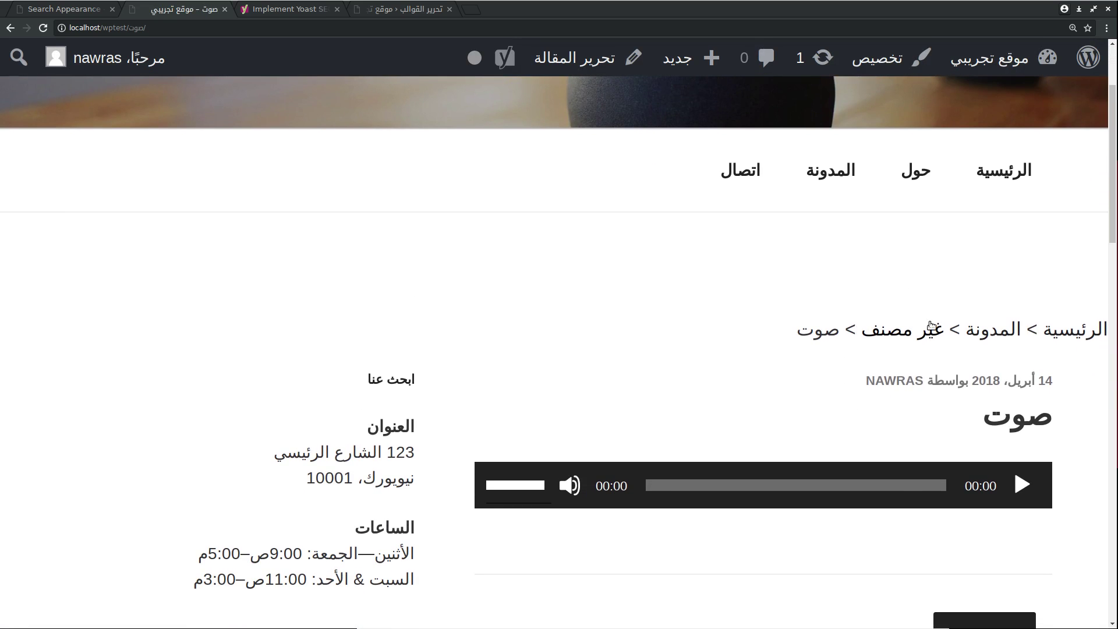
# Step: Set the breadcrumb taxonomy for posts (مقالات) to None in Yoast SEO and save the settings
pyautogui.click(93, 10)
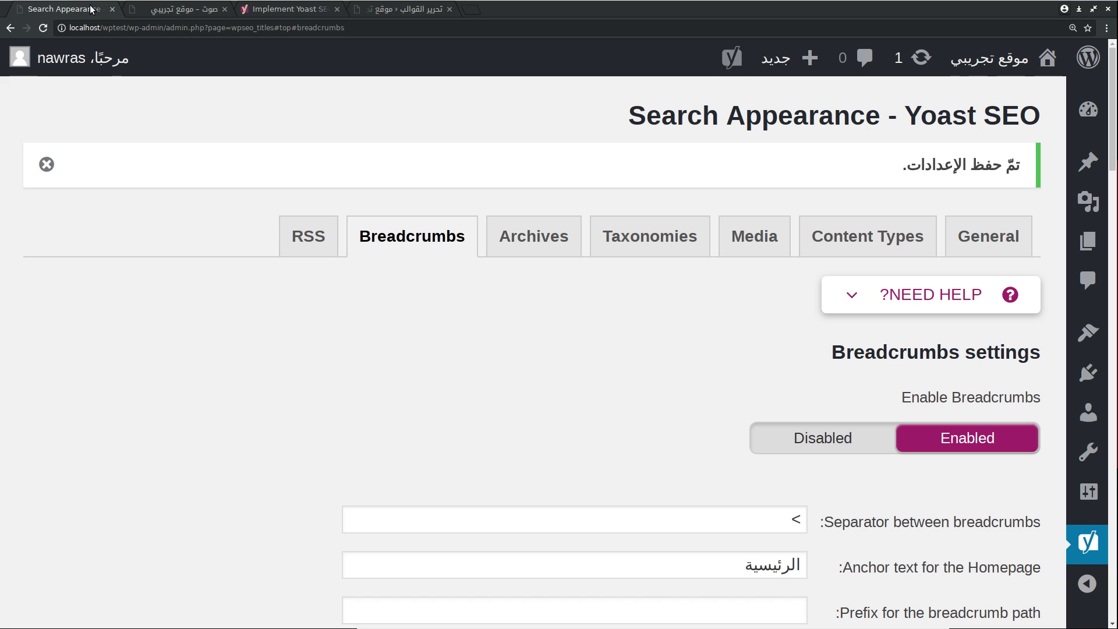
pyautogui.scroll(-1, 522, 411)
pyautogui.scroll(-12, 522, 411)
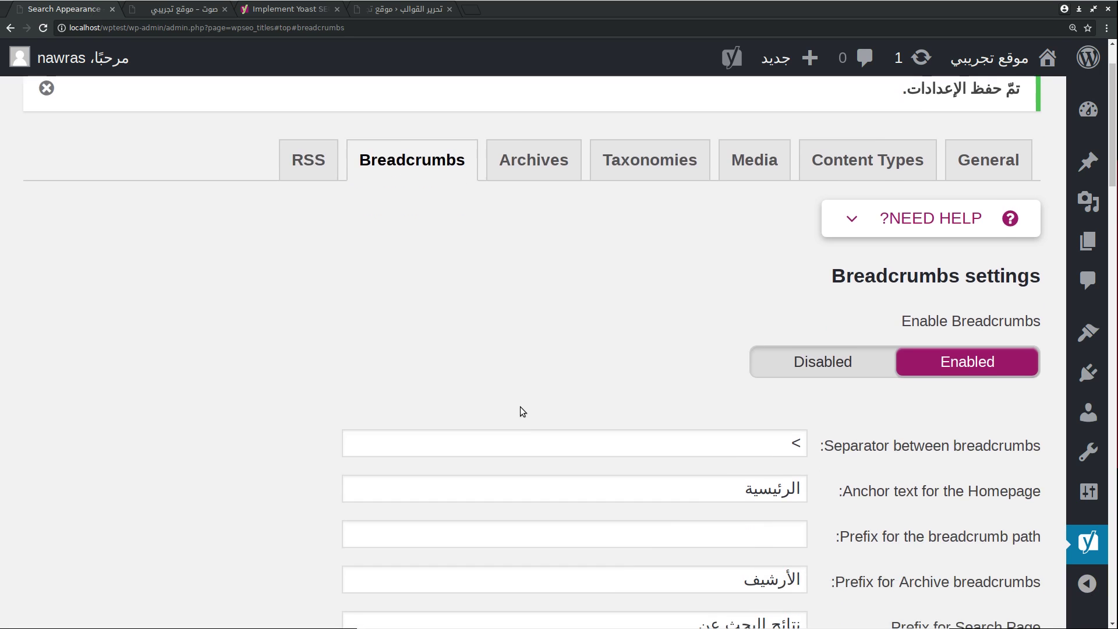
pyautogui.scroll(-5, 523, 411)
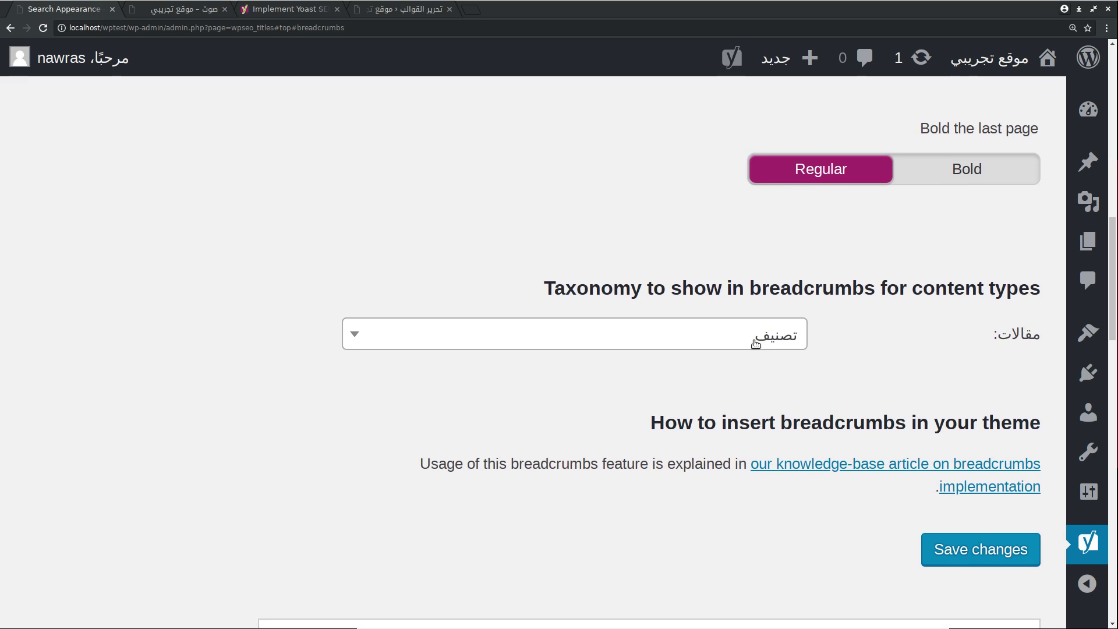
pyautogui.click(755, 346)
pyautogui.click(736, 412)
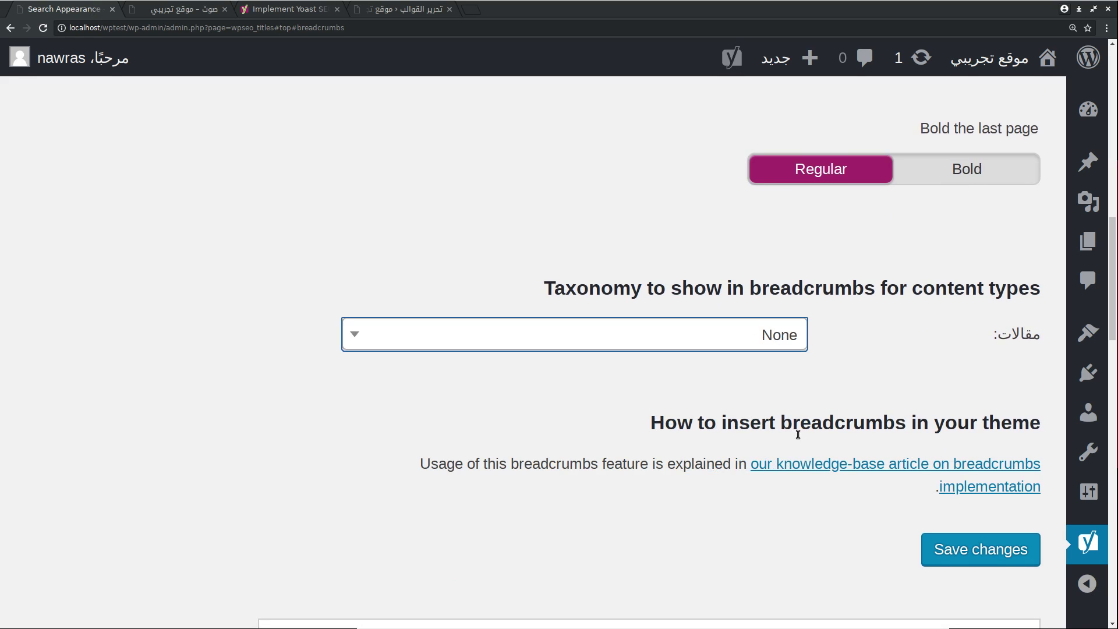
pyautogui.click(955, 551)
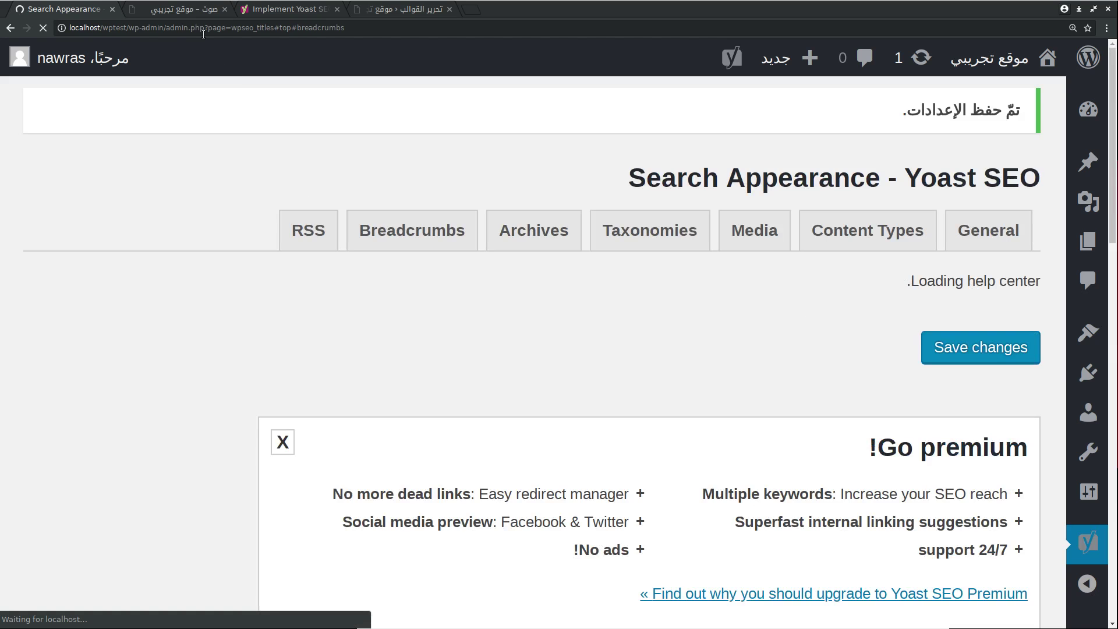
# Step: Reload the post صوت on the test site and check its breadcrumb trail without the category
pyautogui.click(185, 9)
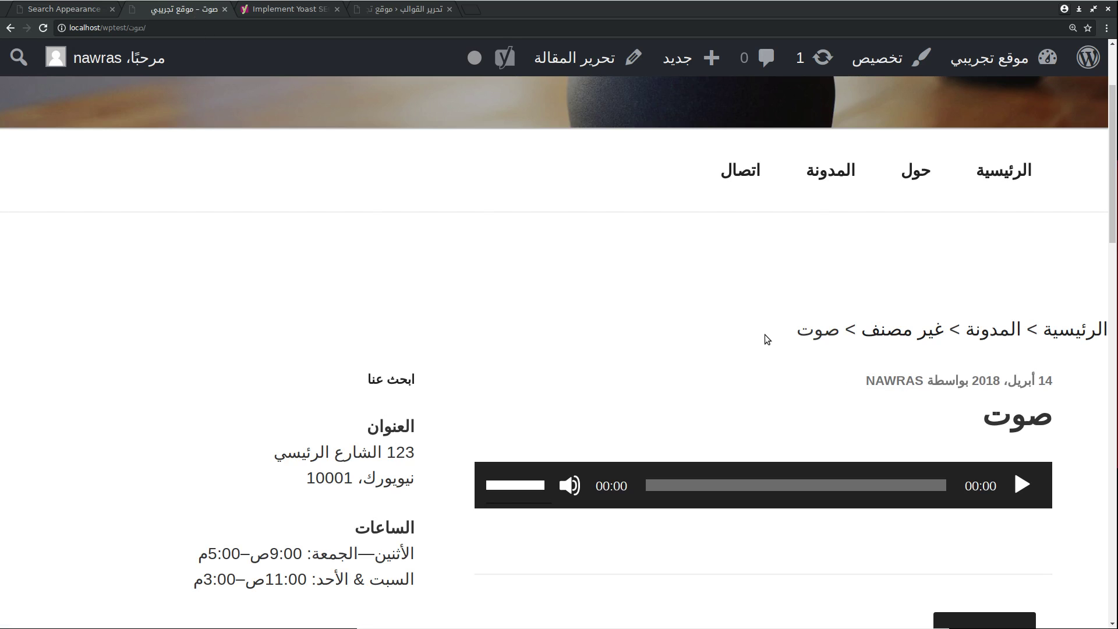
pyautogui.press('F5')
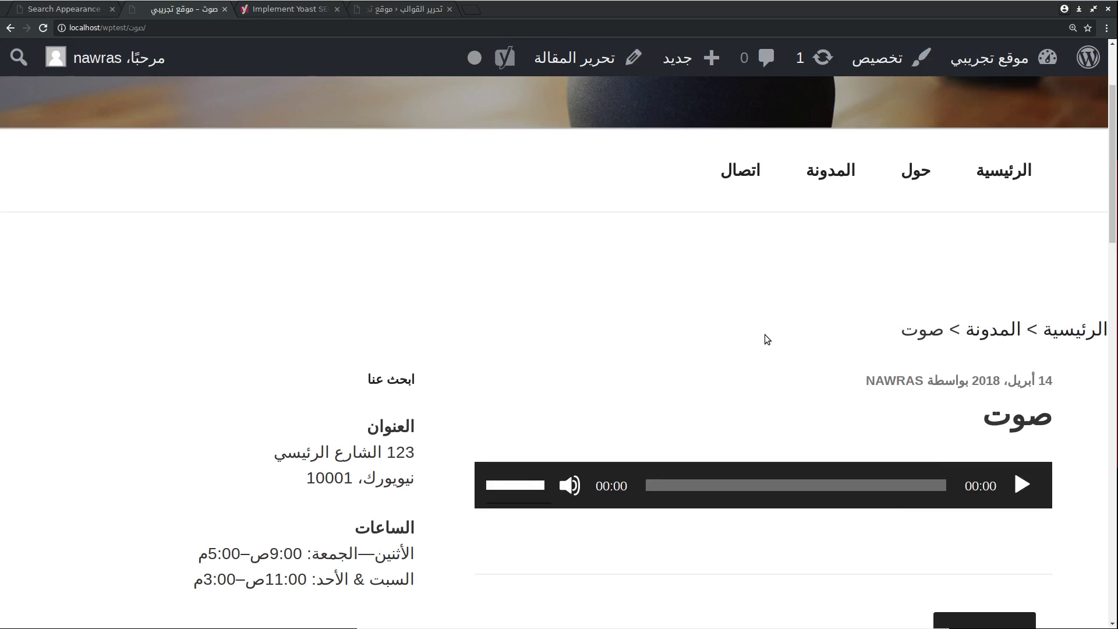
pyautogui.hotkey('ctrl', '+')
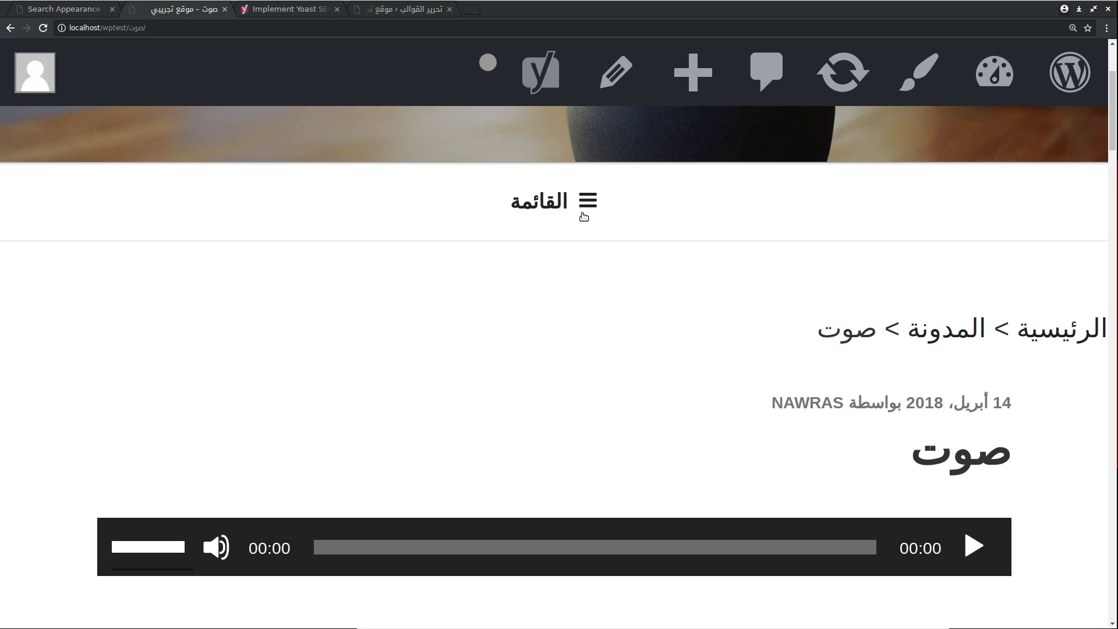
# Step: Return to Yoast SEO's breadcrumb settings and review the separator and the customized texts
pyautogui.click(87, 9)
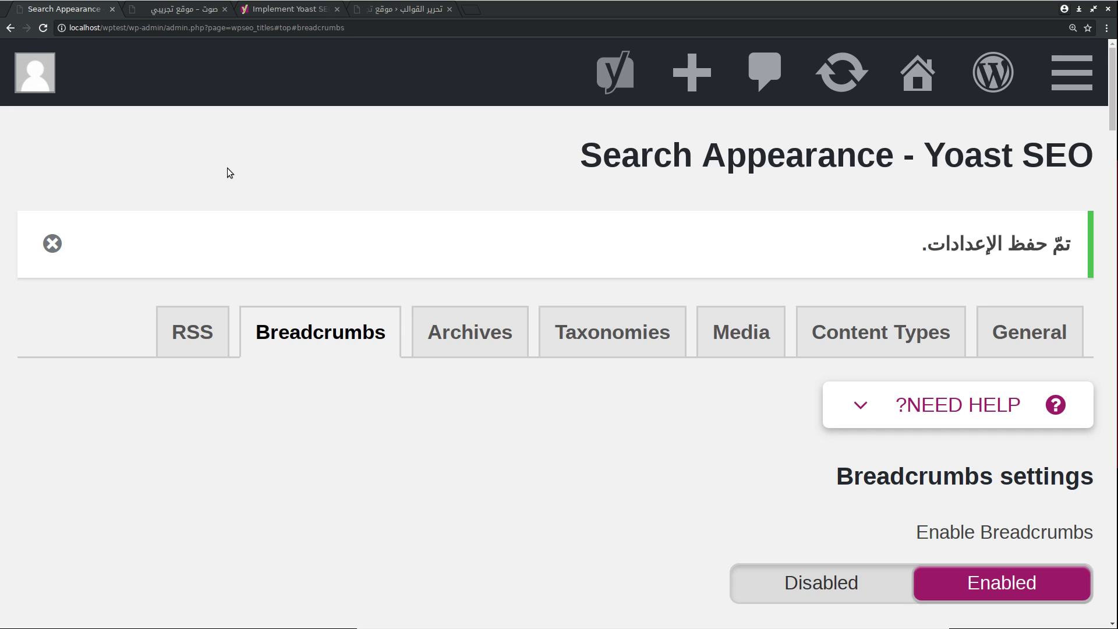
pyautogui.scroll(-4, 228, 172)
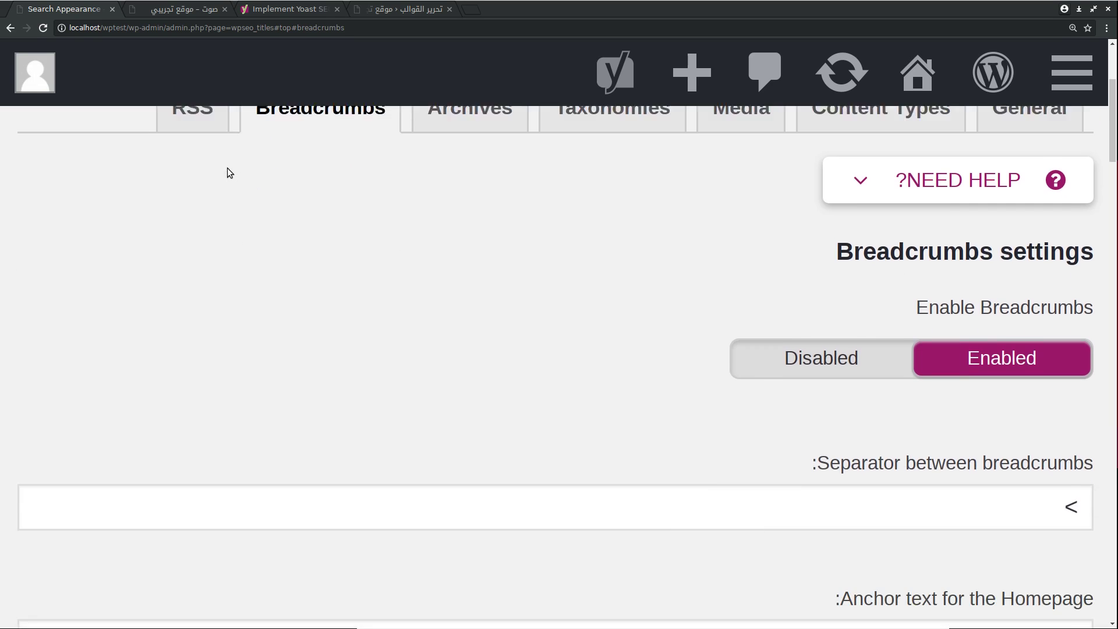
pyautogui.hotkey('ctrl', '-')
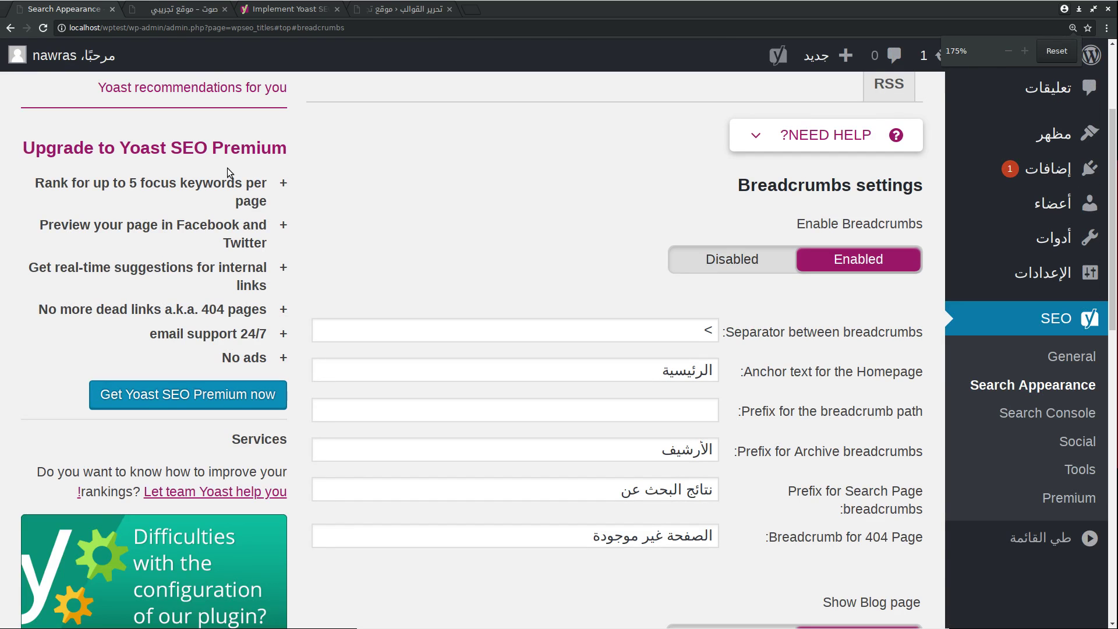